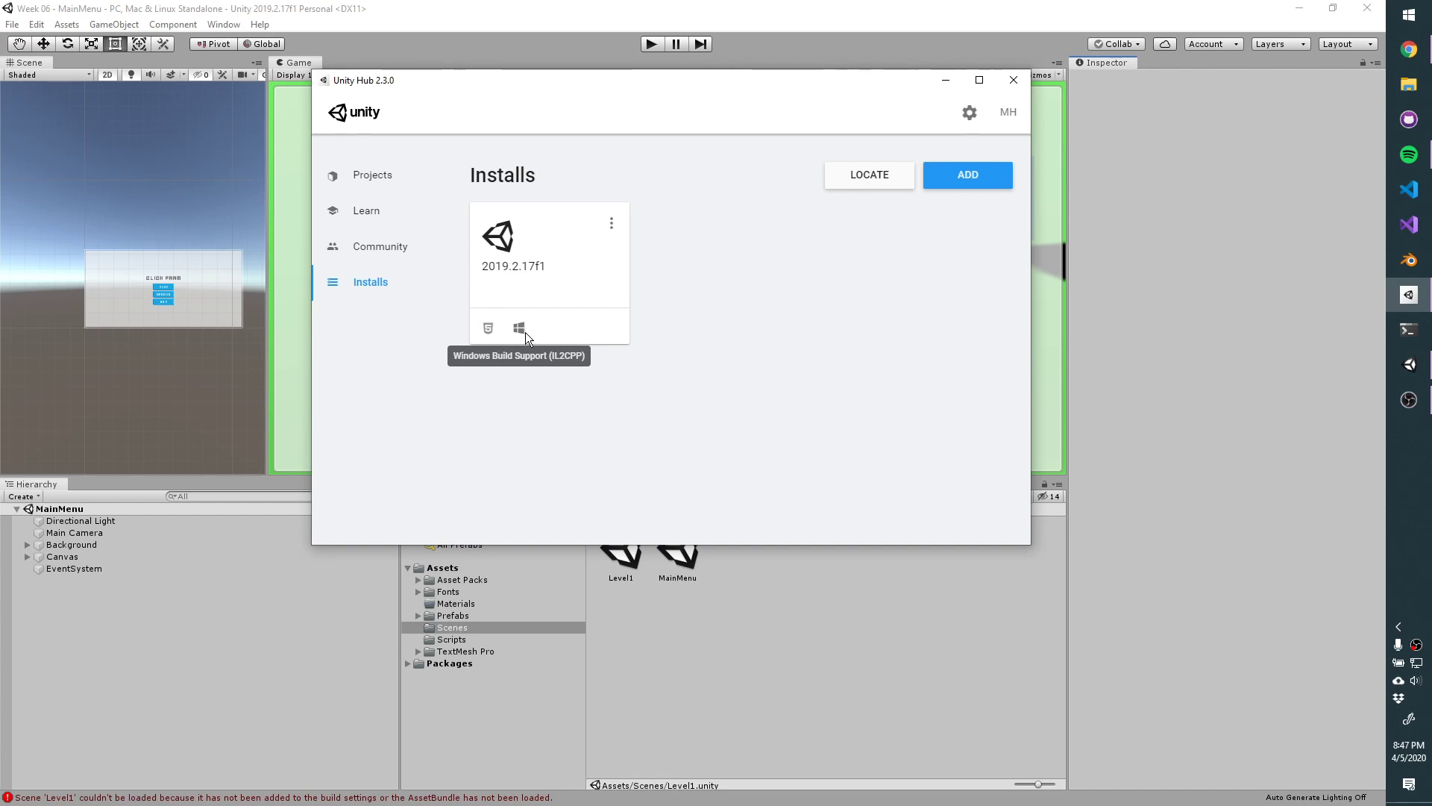
Review the platform modules that can be added to Unity 2019.2.17f1, cancel without adding any, and close Unity Hub.
click(611, 223)
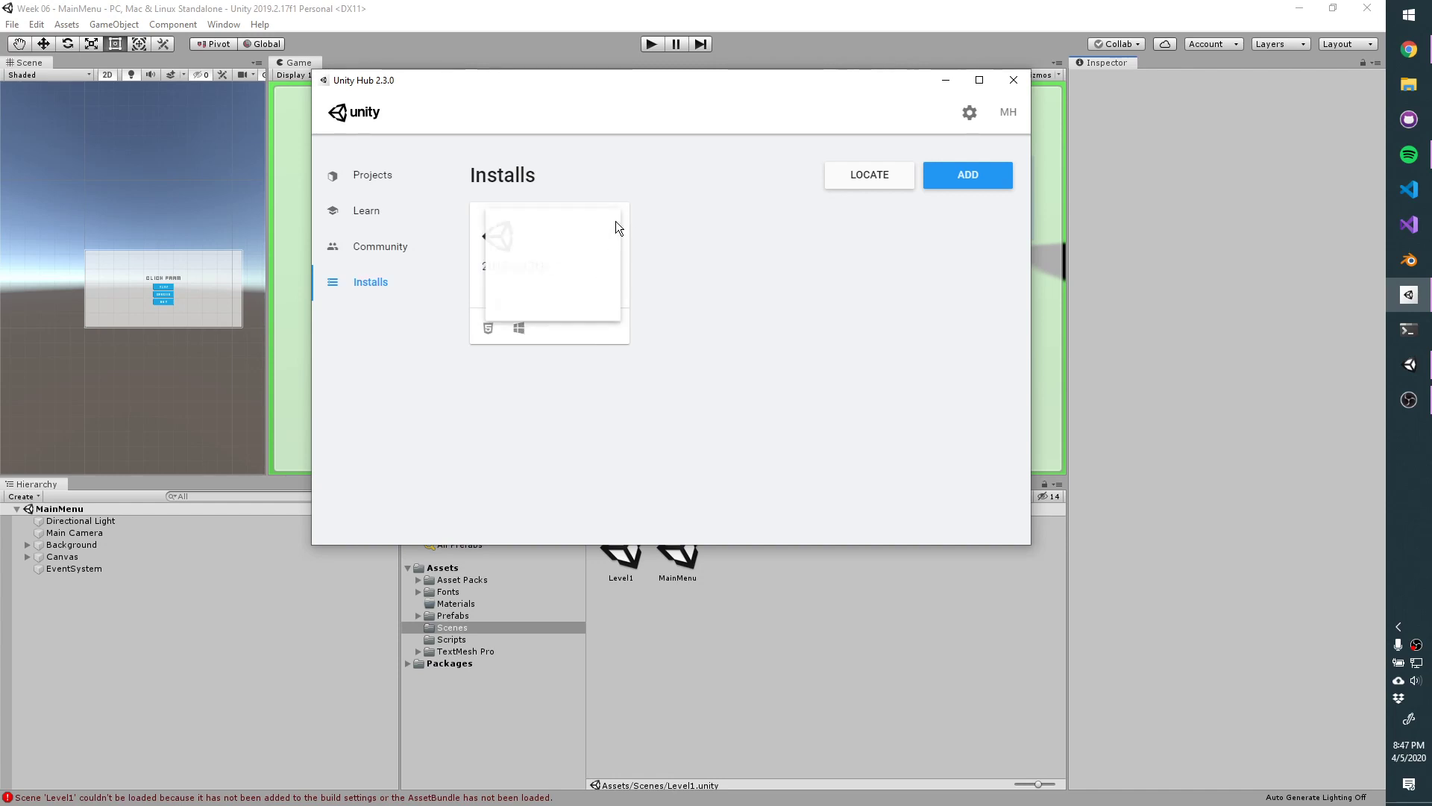
click(593, 234)
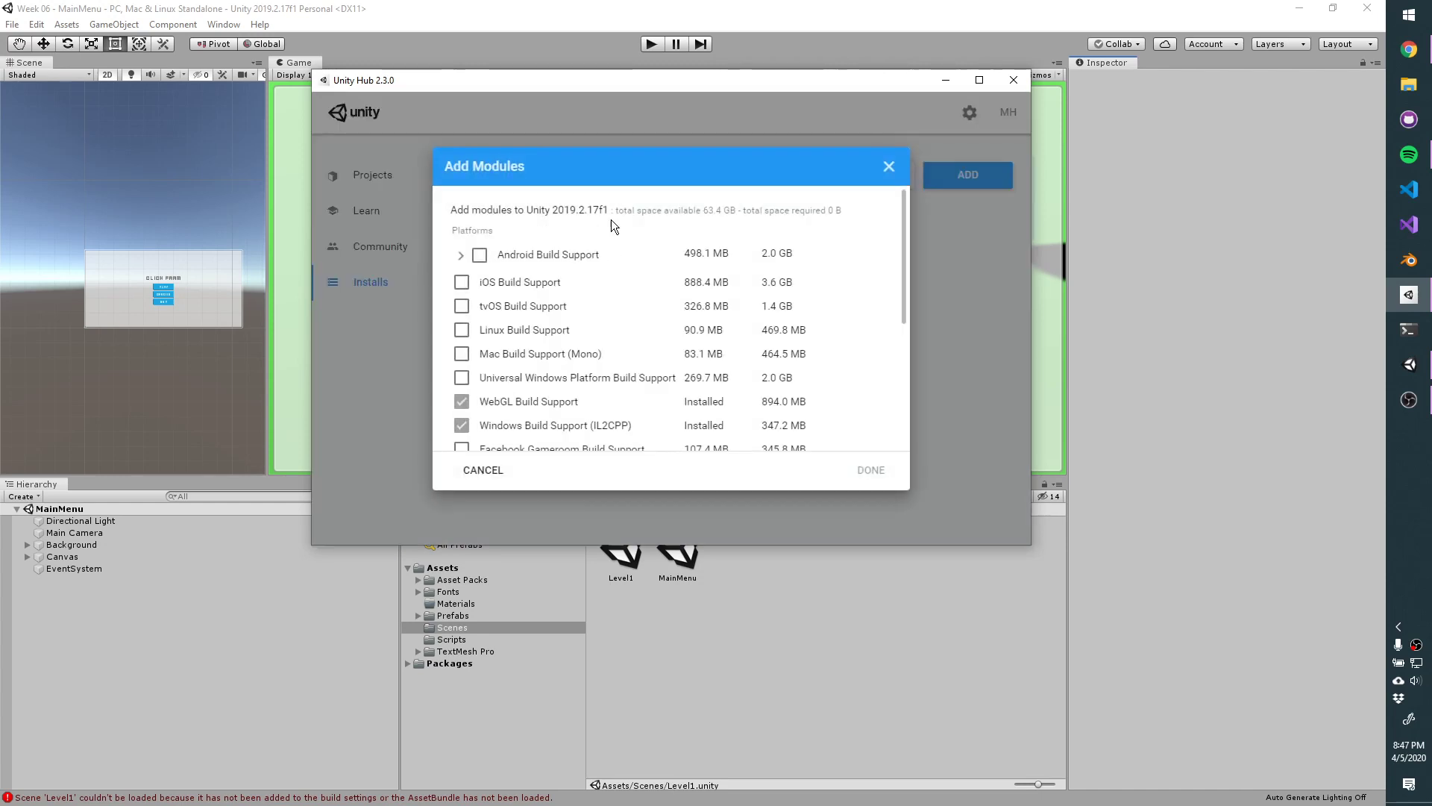
scroll(644, 331, down, 1)
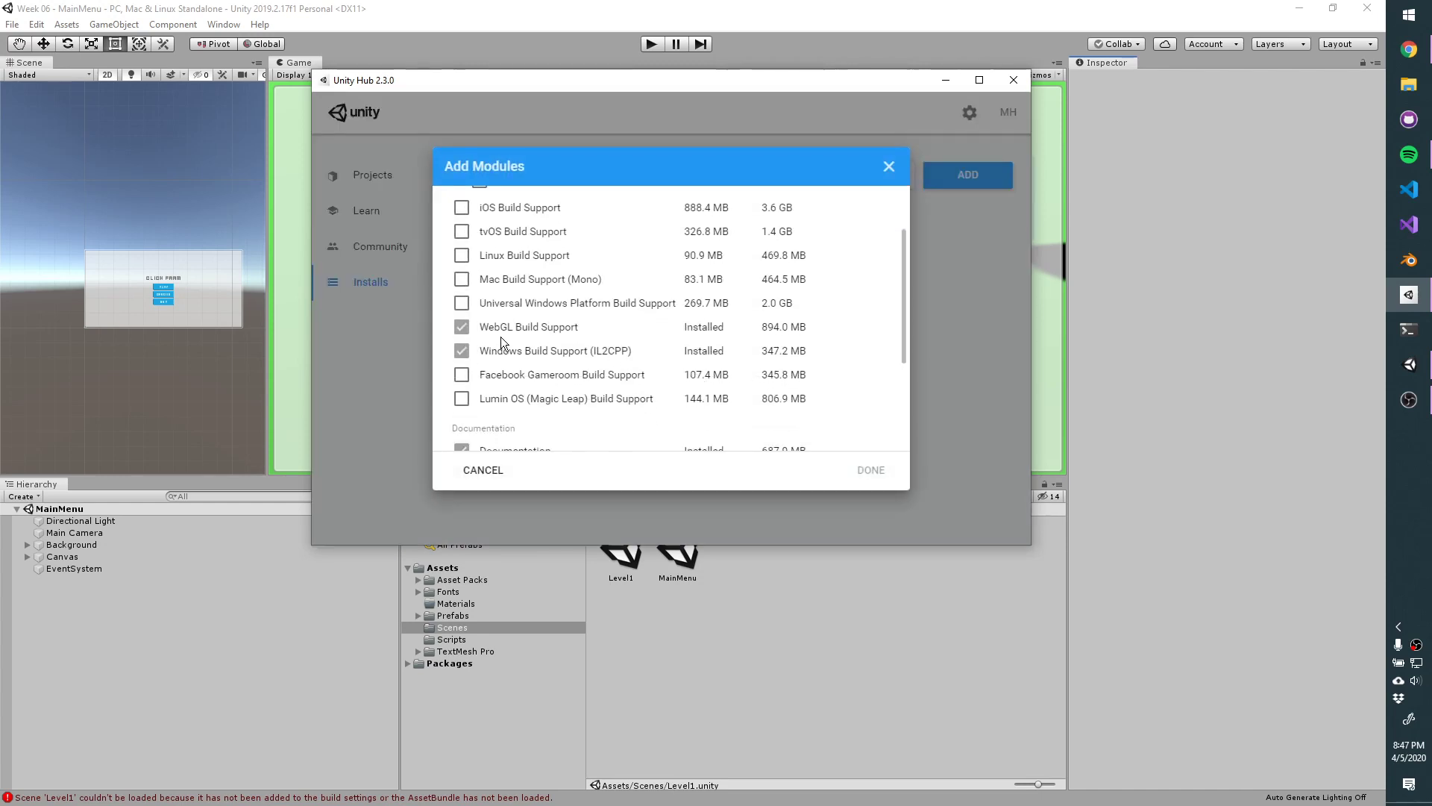
click(484, 471)
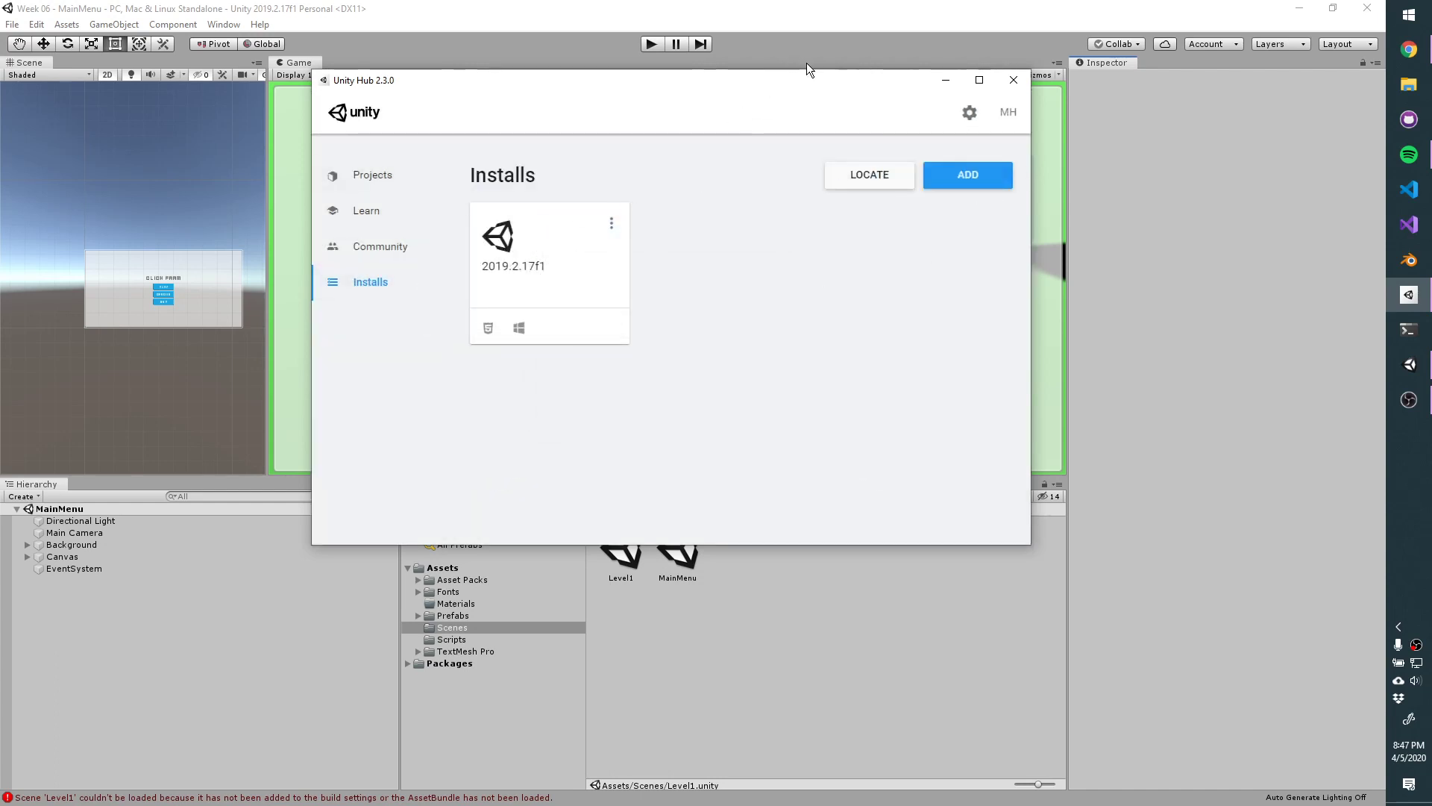
click(1013, 79)
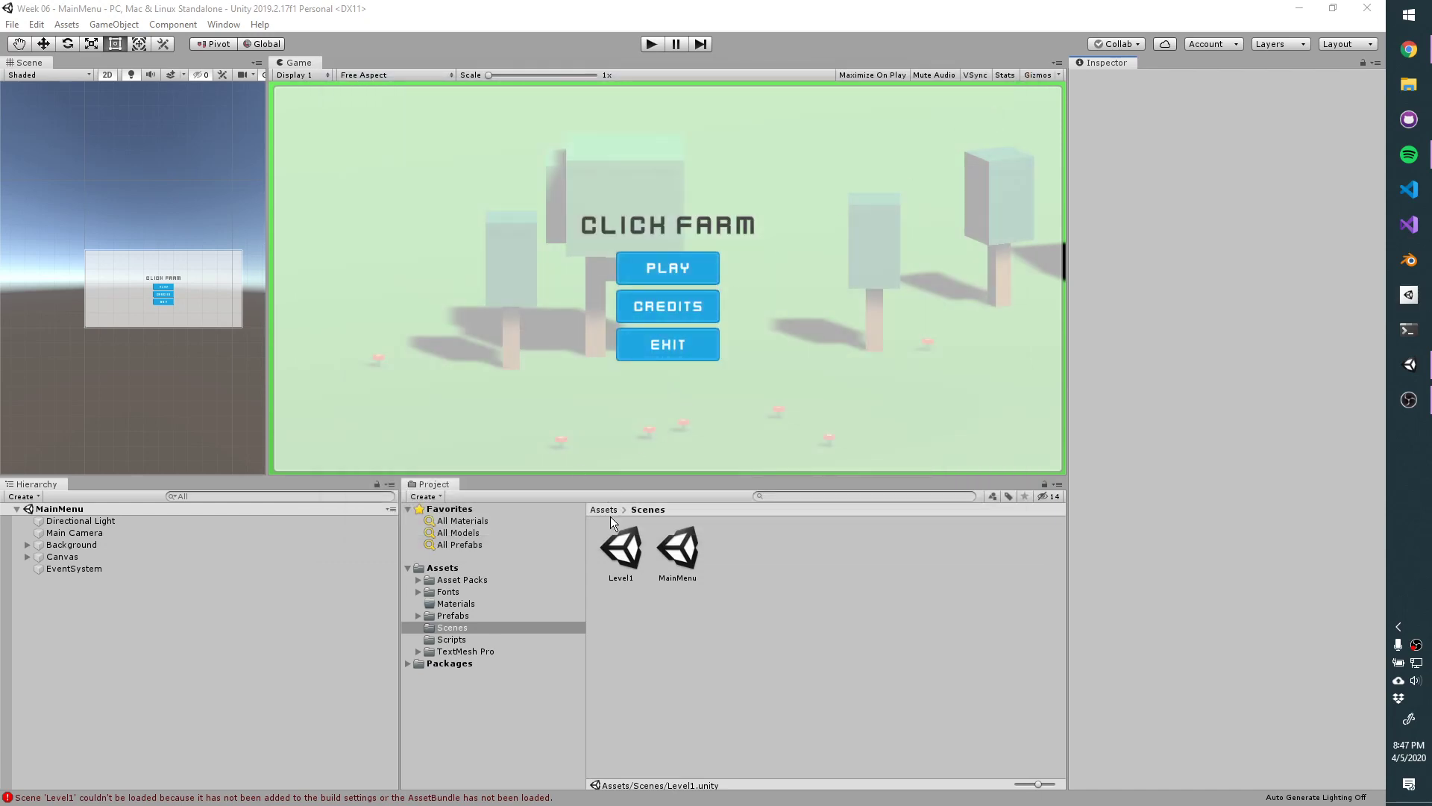
Add the Level1 and MainMenu scenes to the build list in Build Settings, ordering MainMenu before Level1.
click(12, 24)
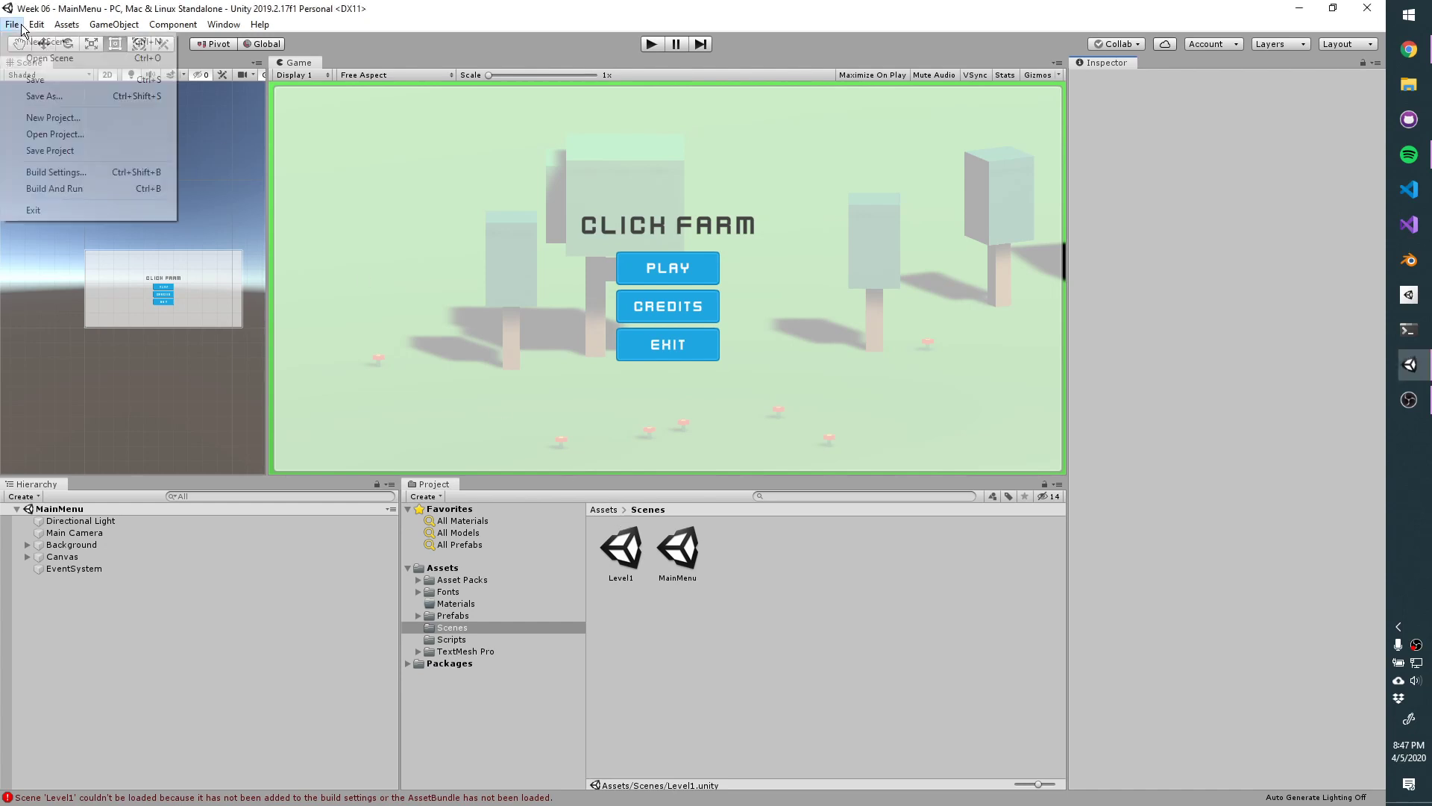
click(65, 171)
drag(637, 179, 970, 281)
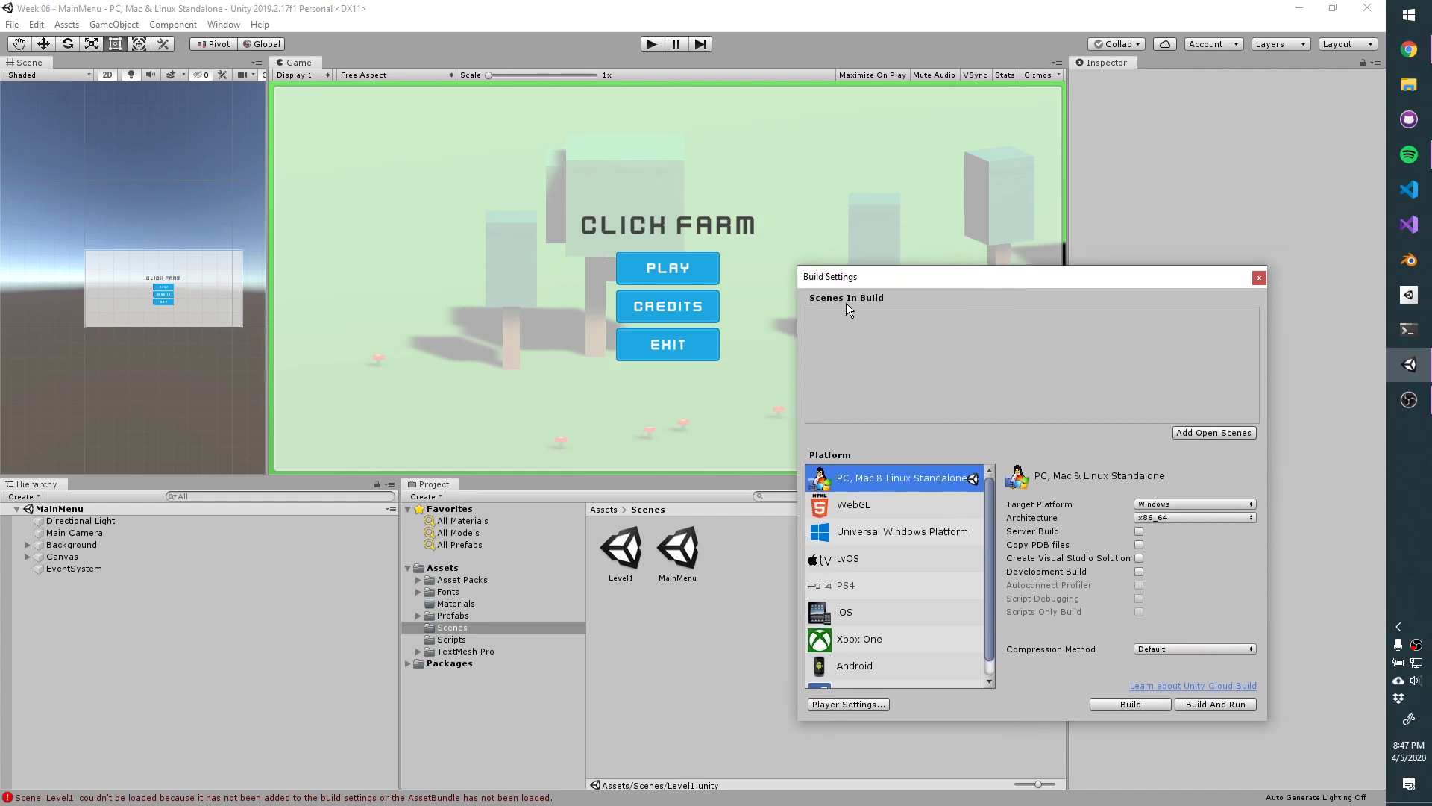
drag(620, 552, 830, 361)
drag(685, 556, 895, 358)
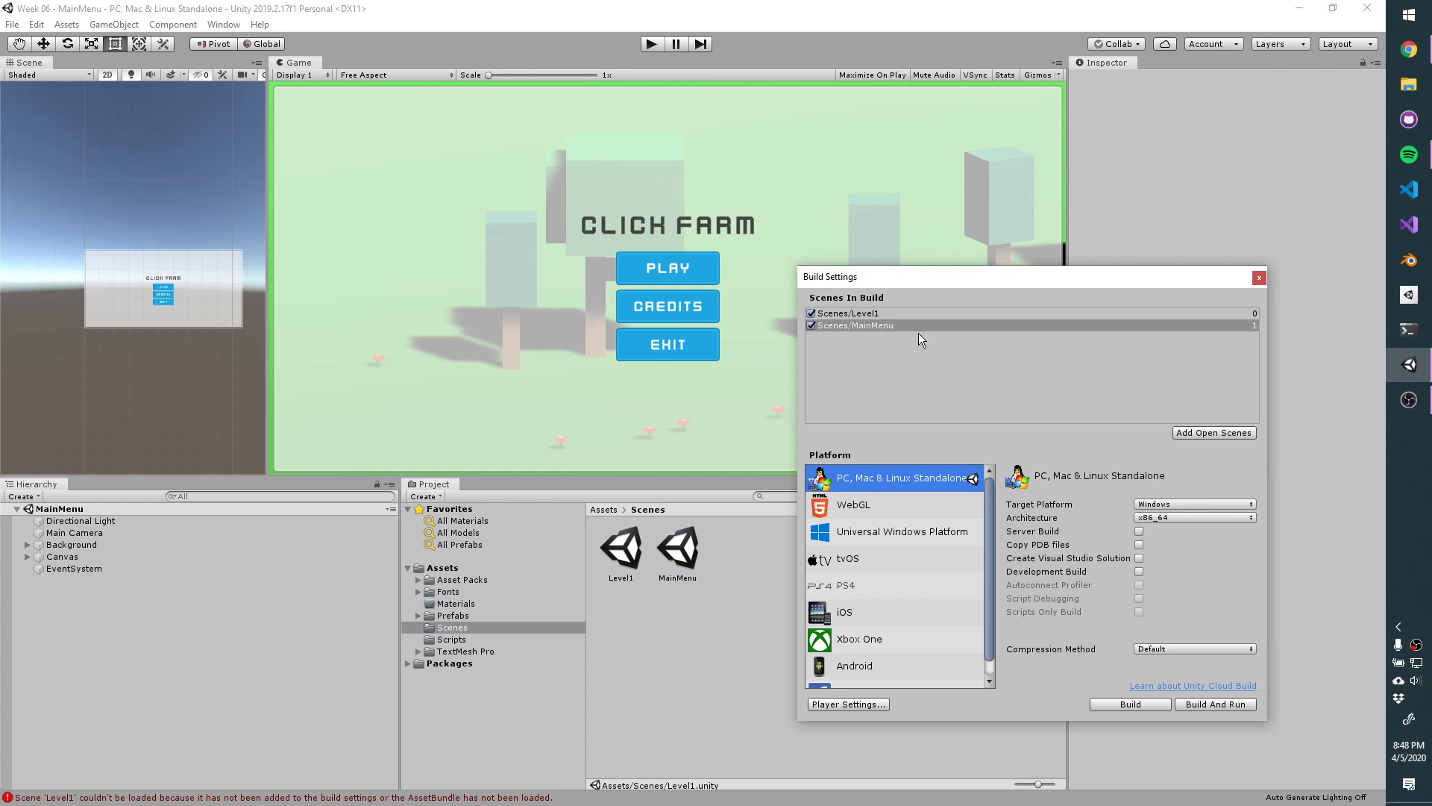
click(869, 314)
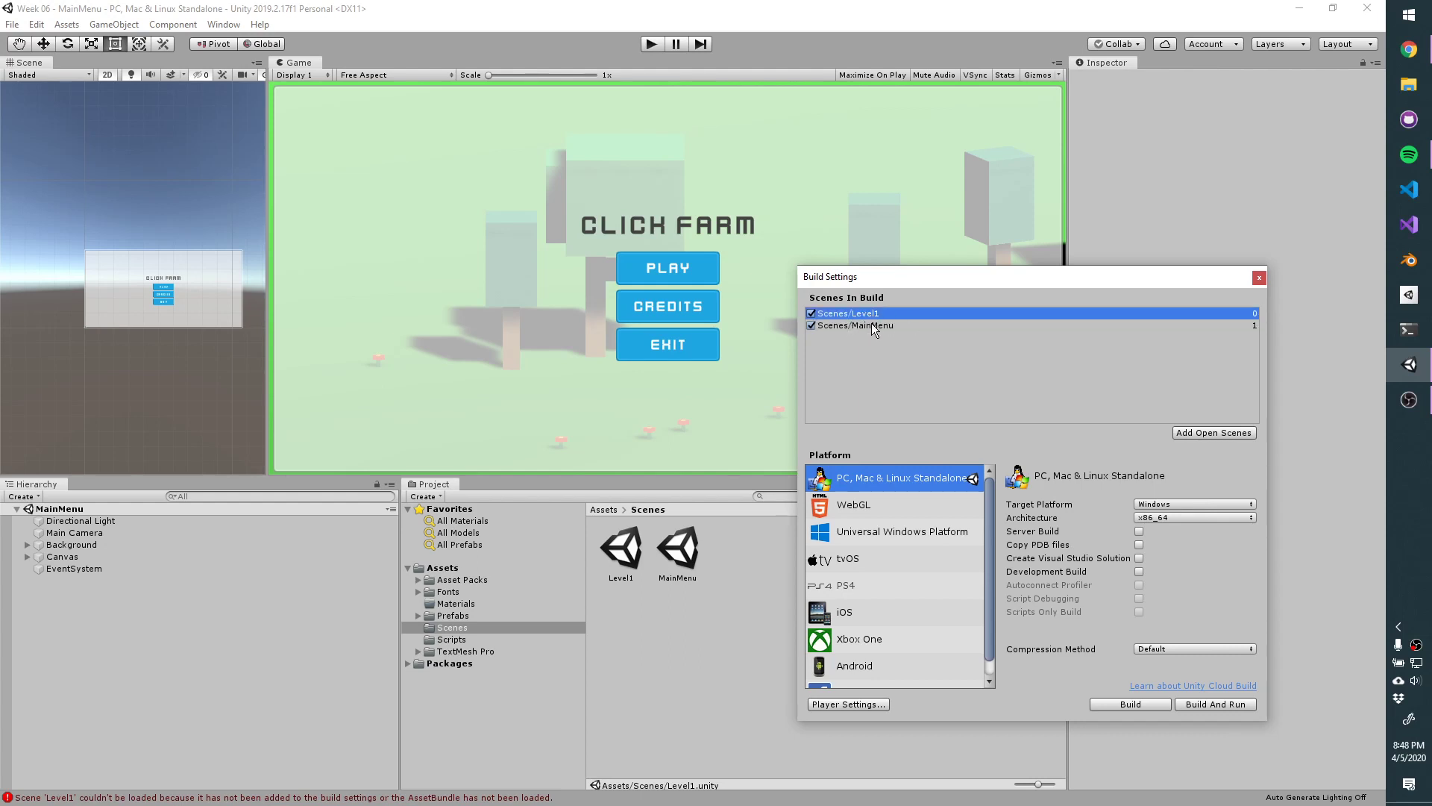
mouse_move(871, 324)
mouse_down()
mouse_move(871, 300)
mouse_move(903, 332)
mouse_move(880, 319)
mouse_up()
Examine the available build platforms and the target platform and architecture options, keeping Windows and x86_64.
scroll(910, 567, down, 2)
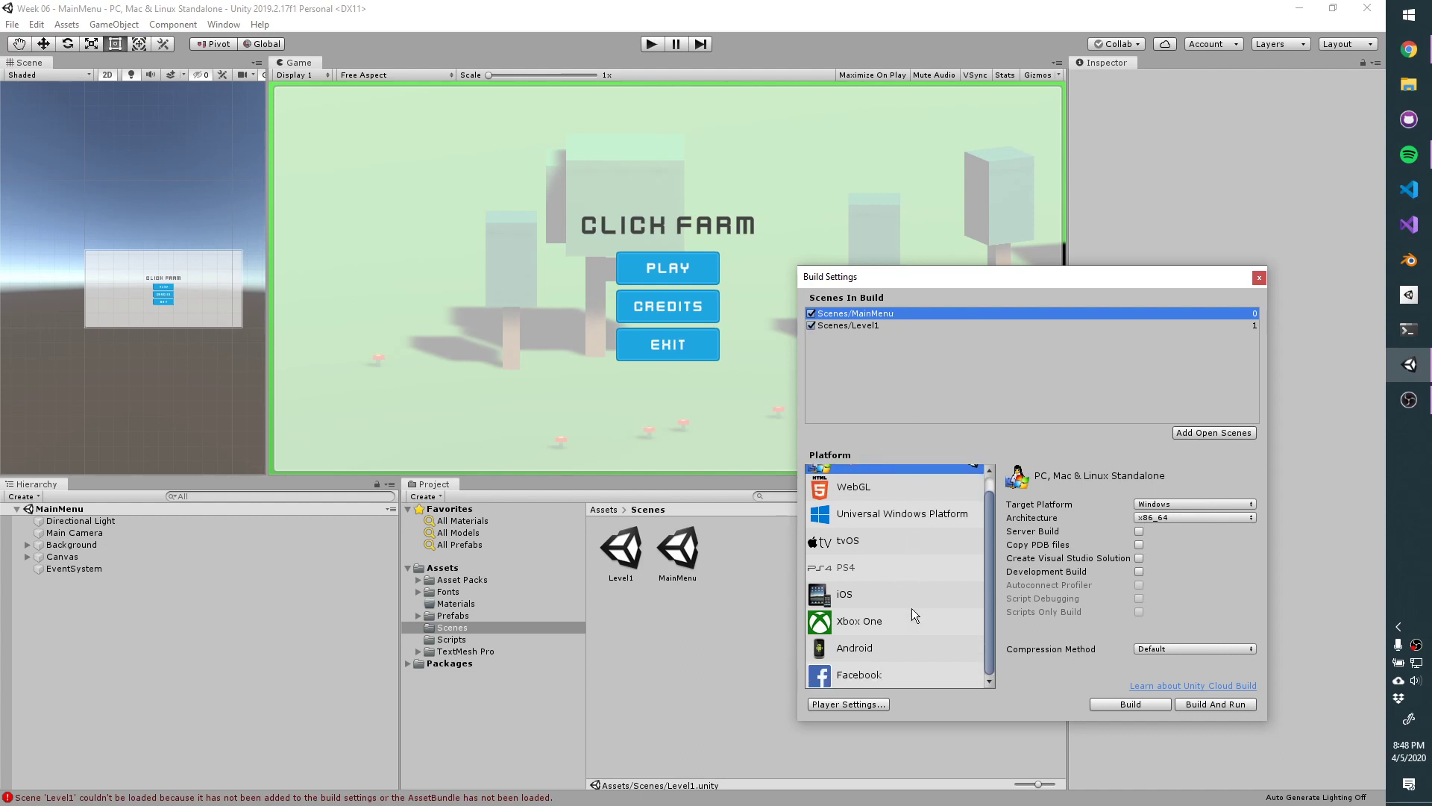
scroll(911, 607, up, 2)
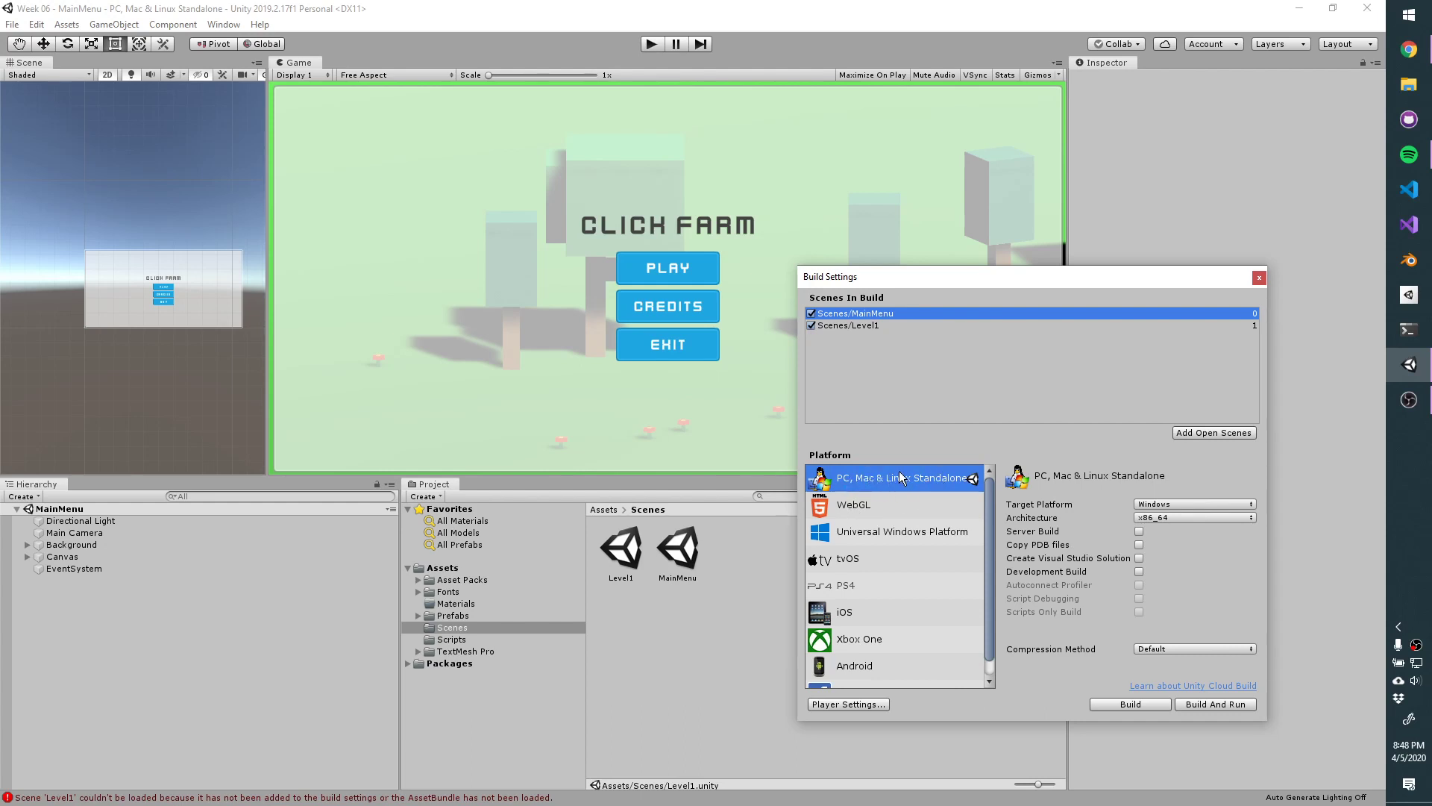
click(1205, 503)
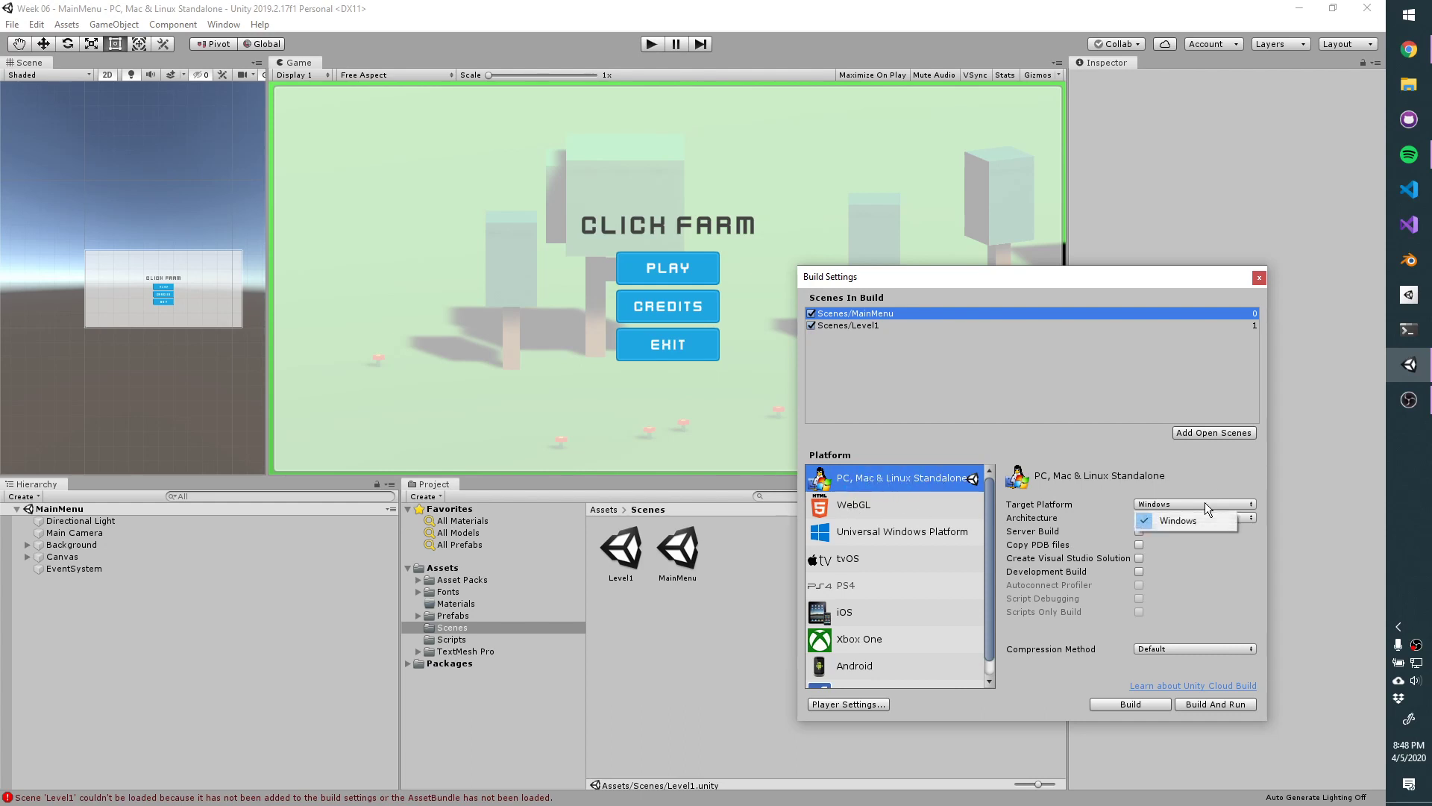
click(1227, 521)
click(1248, 518)
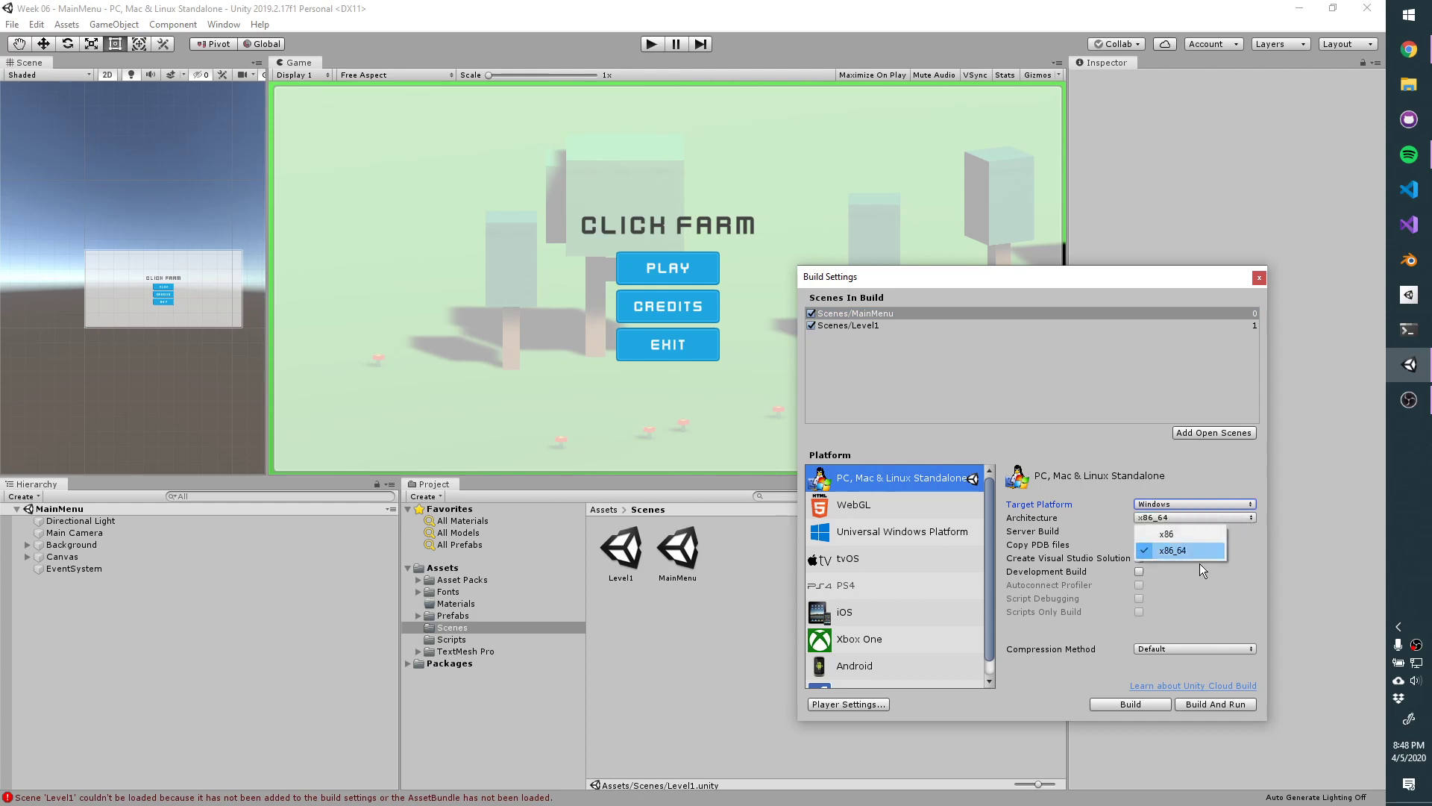
click(1238, 522)
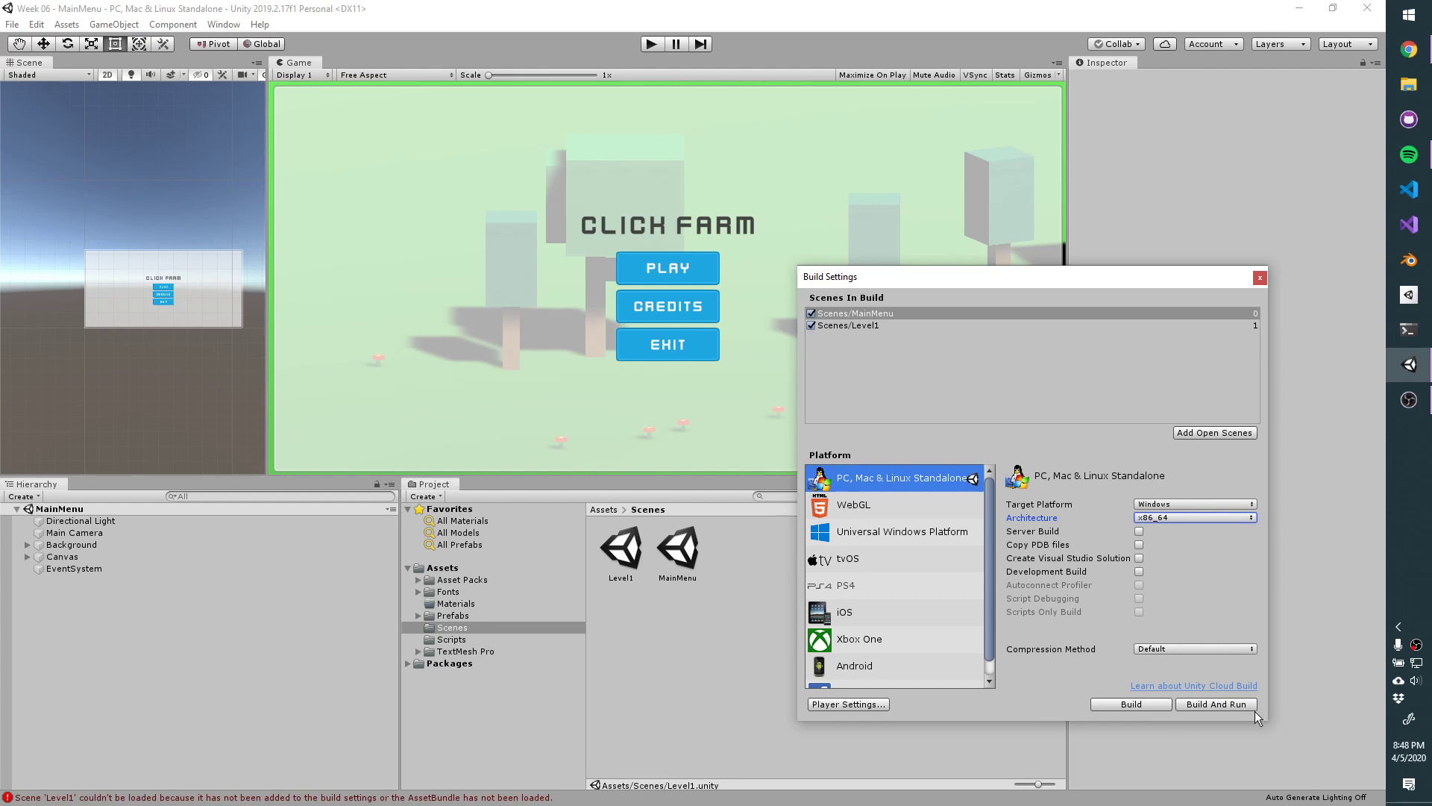
Start the build and replace the existing Builds folder in Week 06 with a new folder named Builds.
click(1127, 705)
drag(379, 112, 733, 121)
click(598, 250)
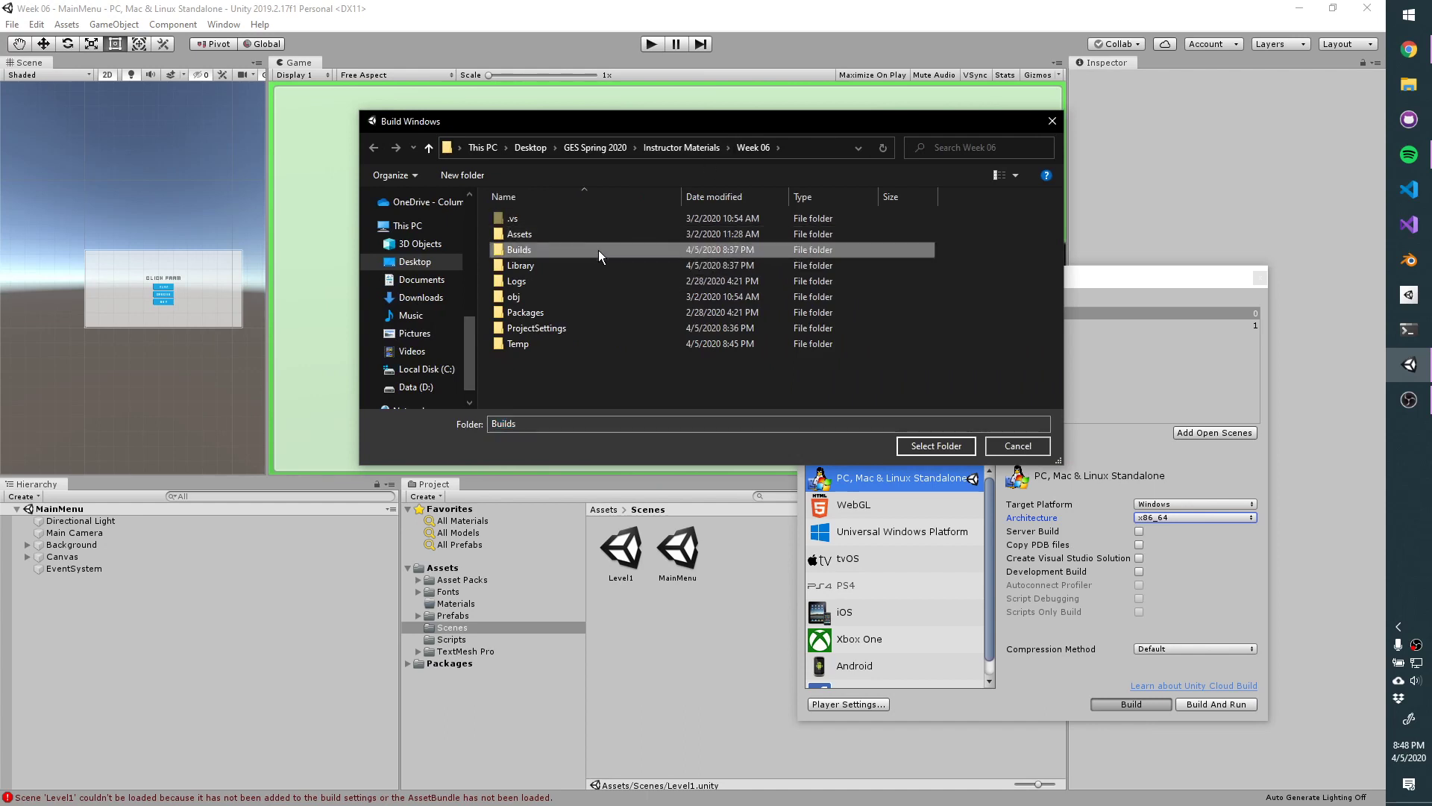
key(Delete)
right_click(615, 374)
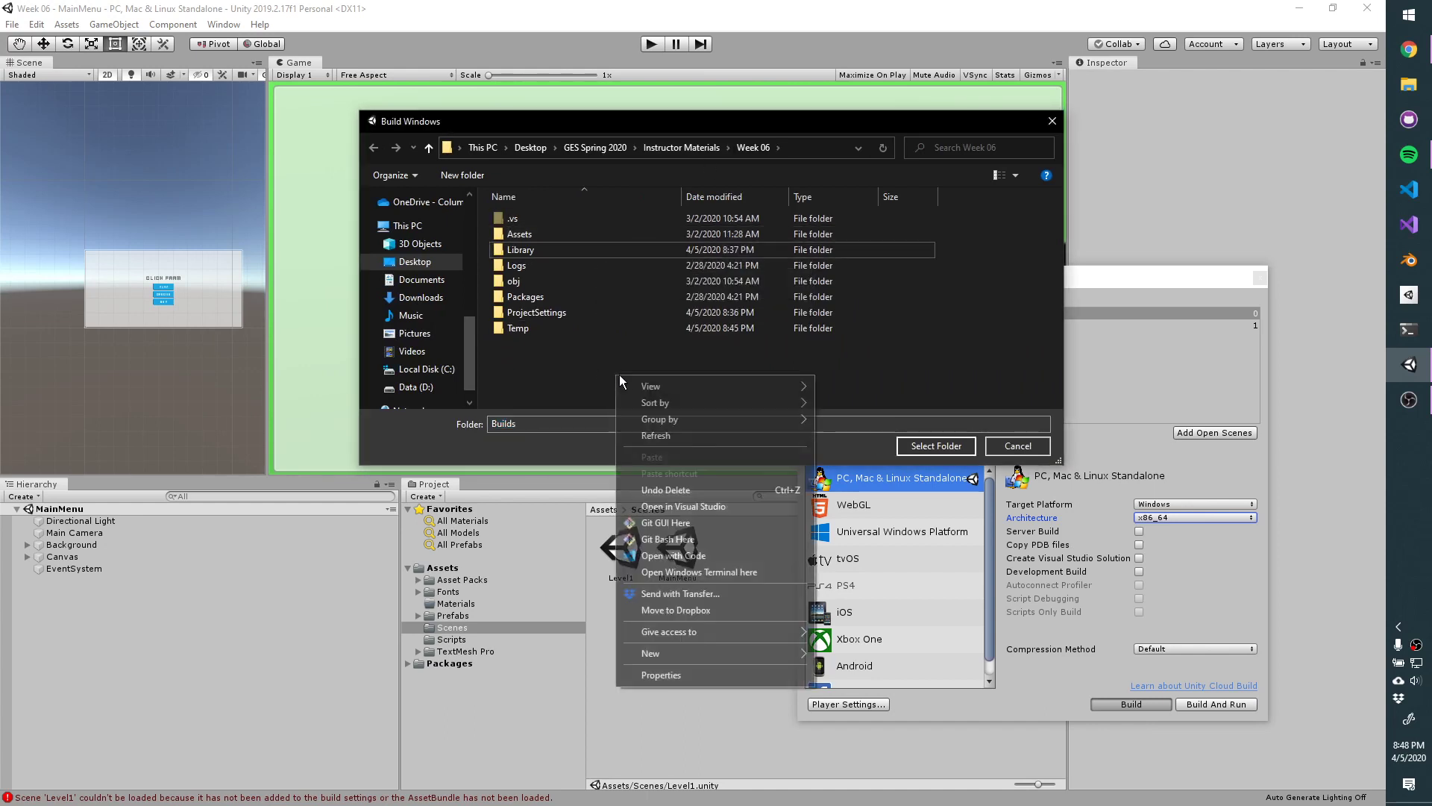
mouse_move(719, 655)
click(898, 482)
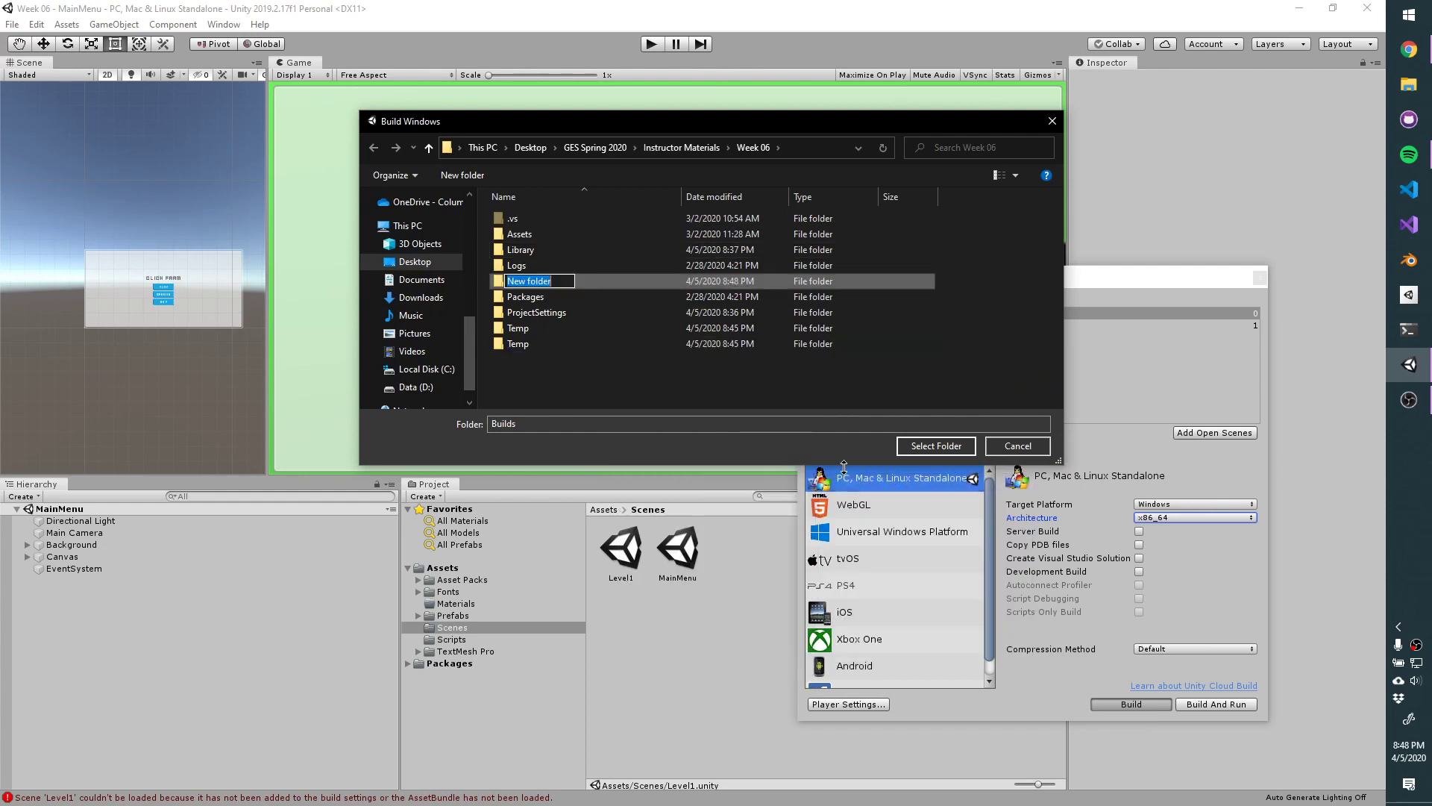
text(Build)
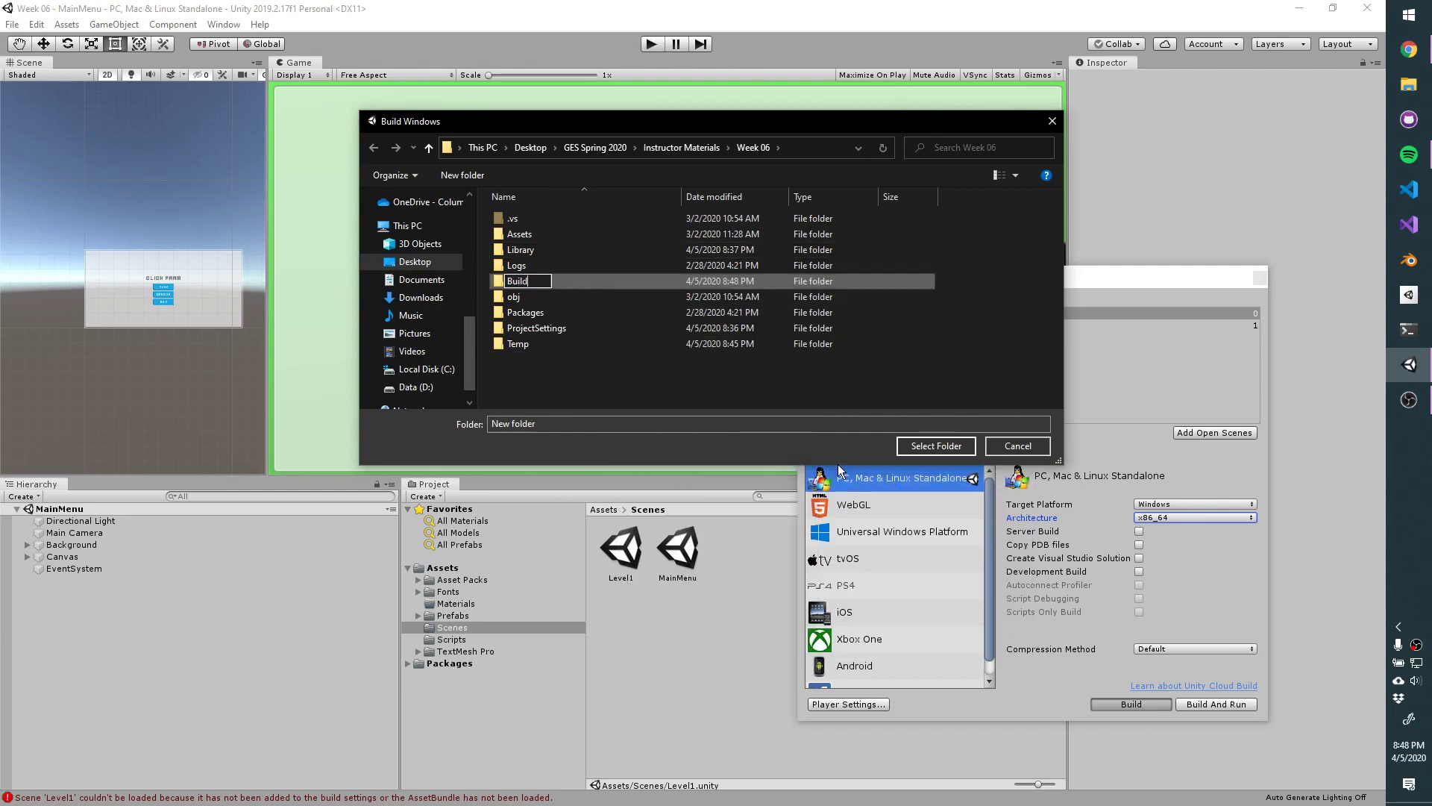
text(s)
key(Return)
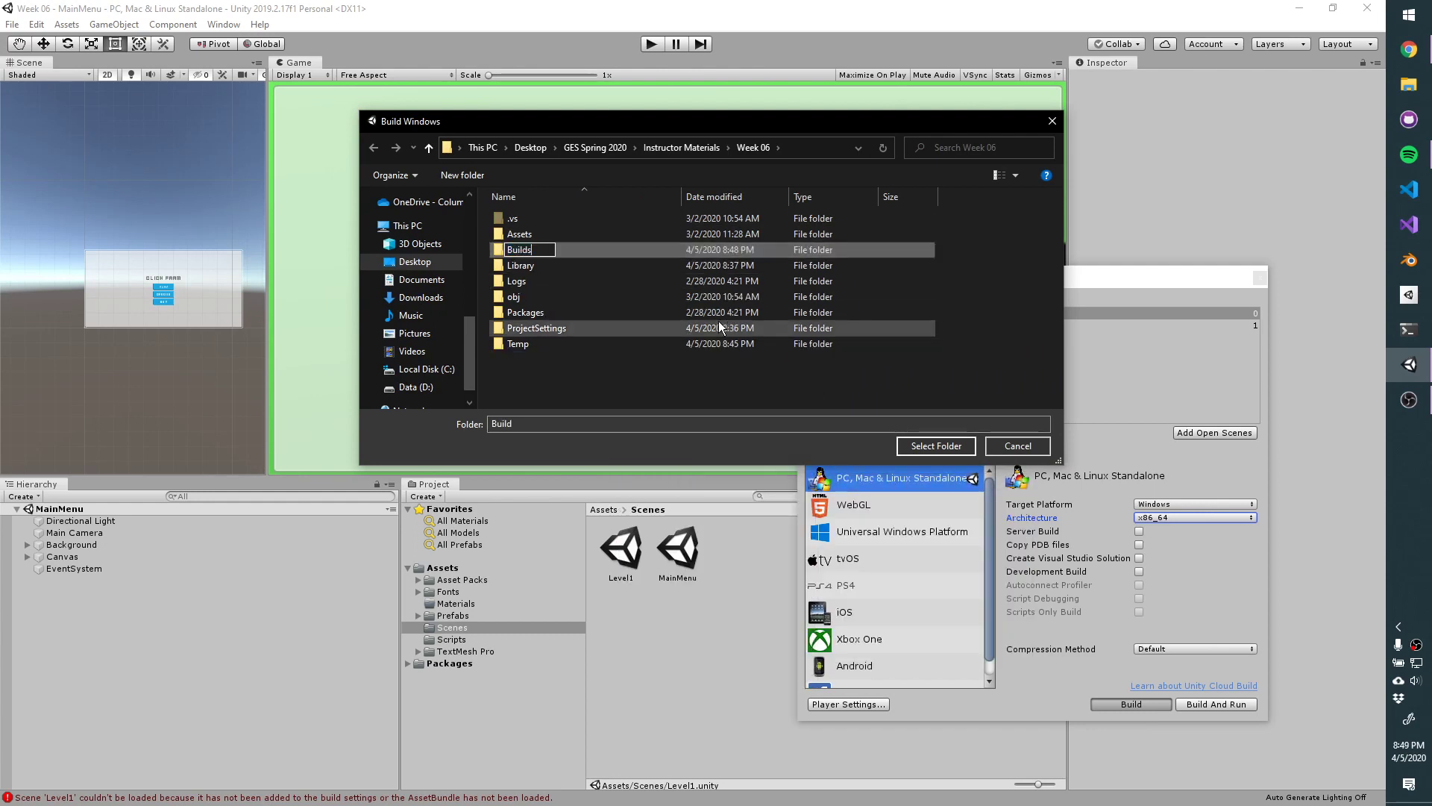
Create a folder named Windows Build inside the Builds folder and build the game into it.
double_click(589, 237)
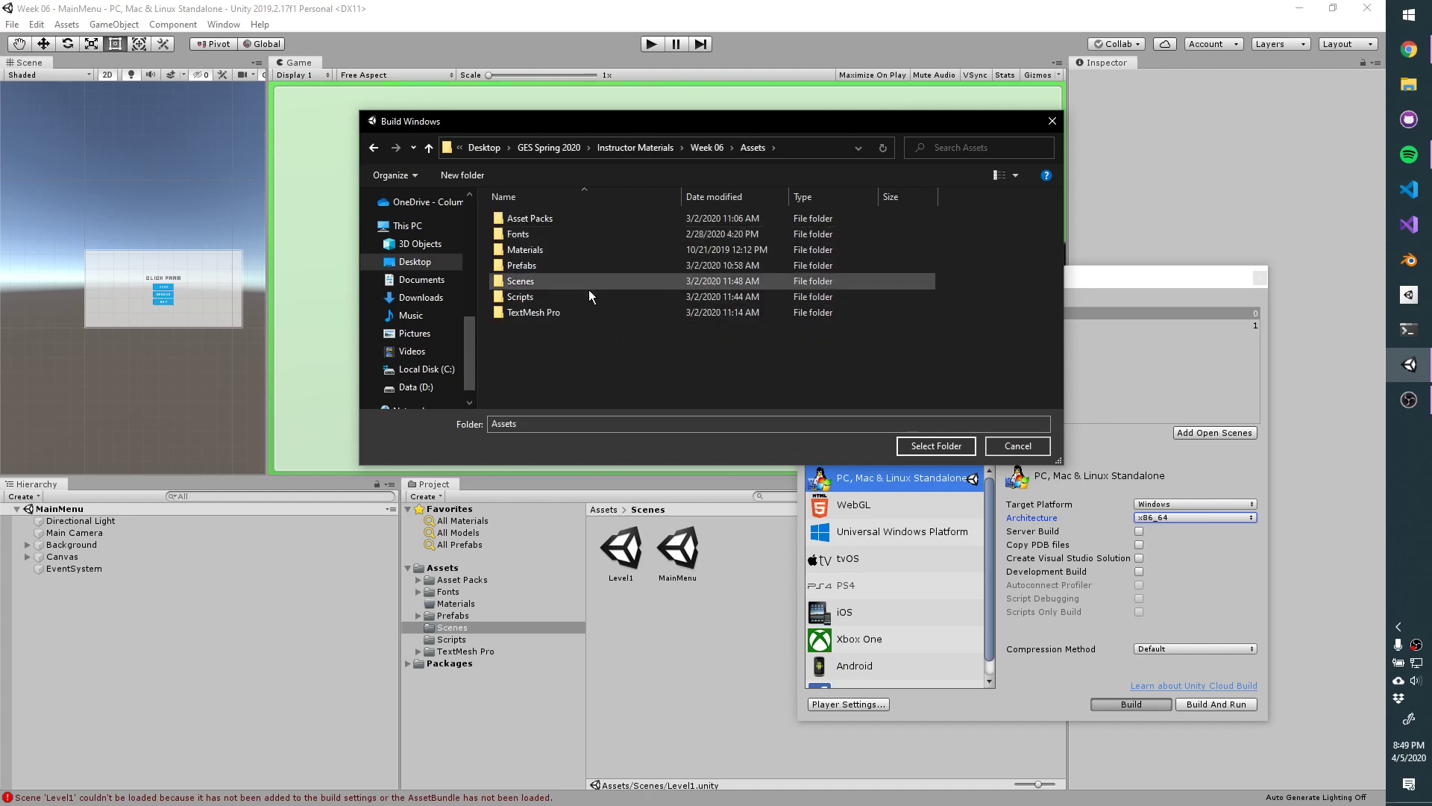
click(705, 147)
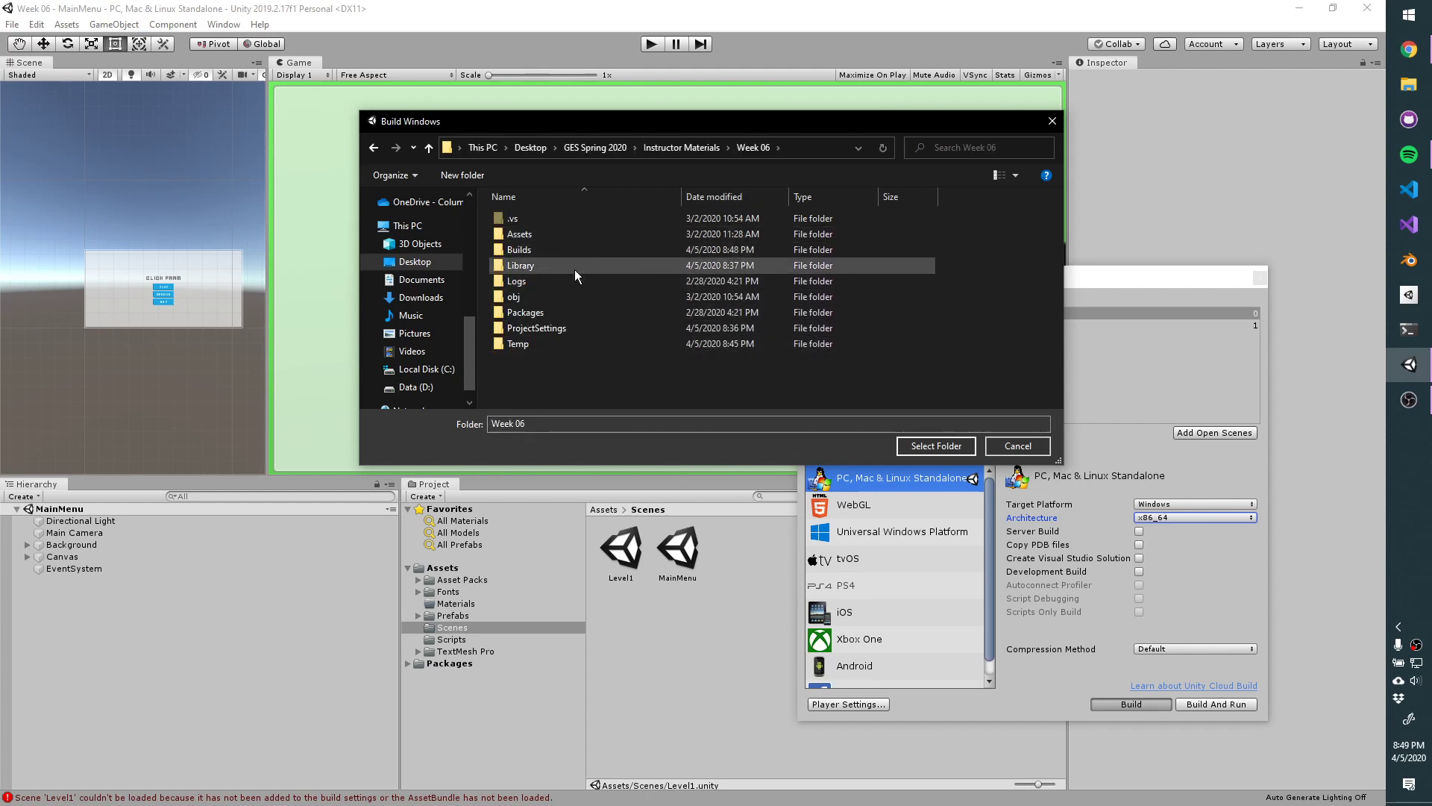
double_click(531, 251)
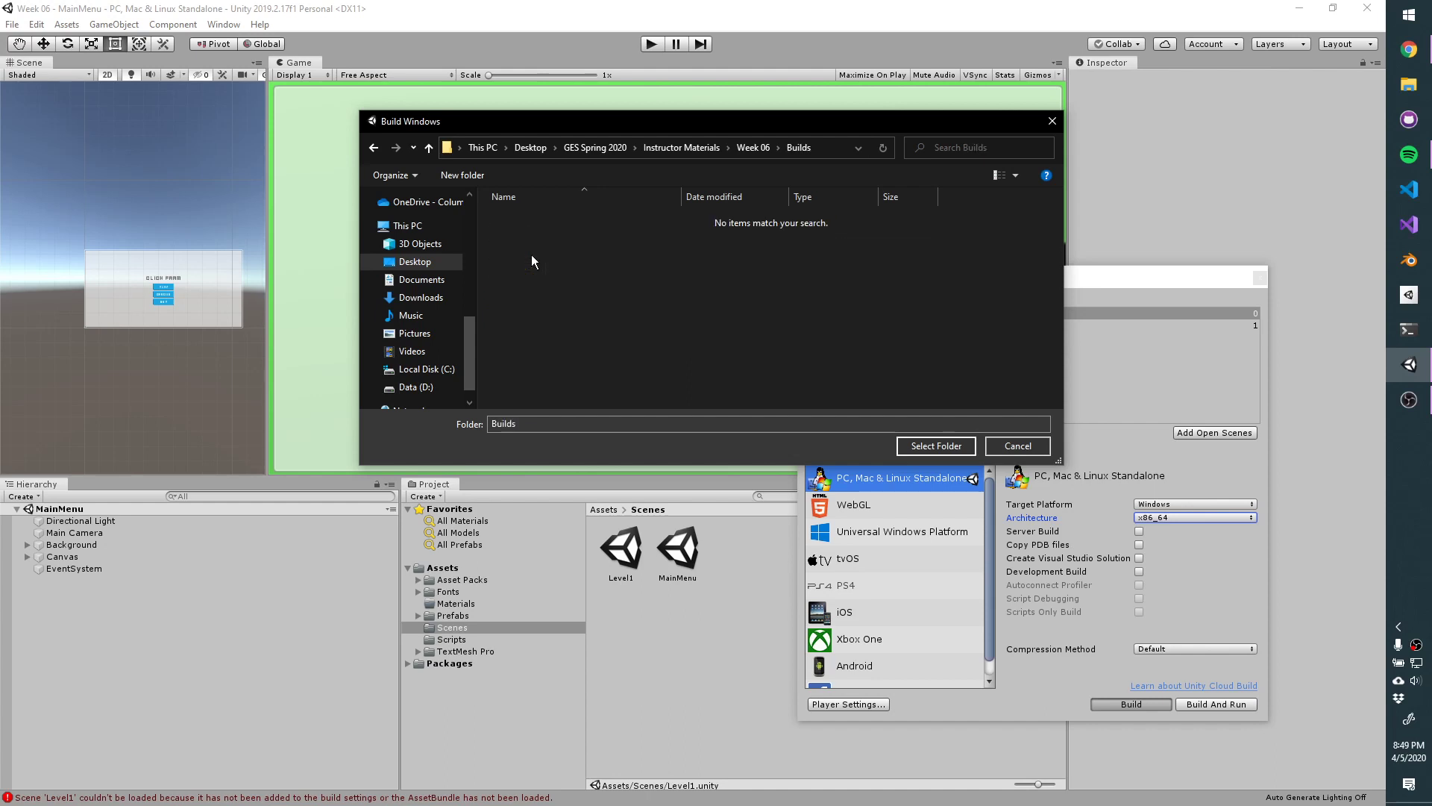
right_click(861, 307)
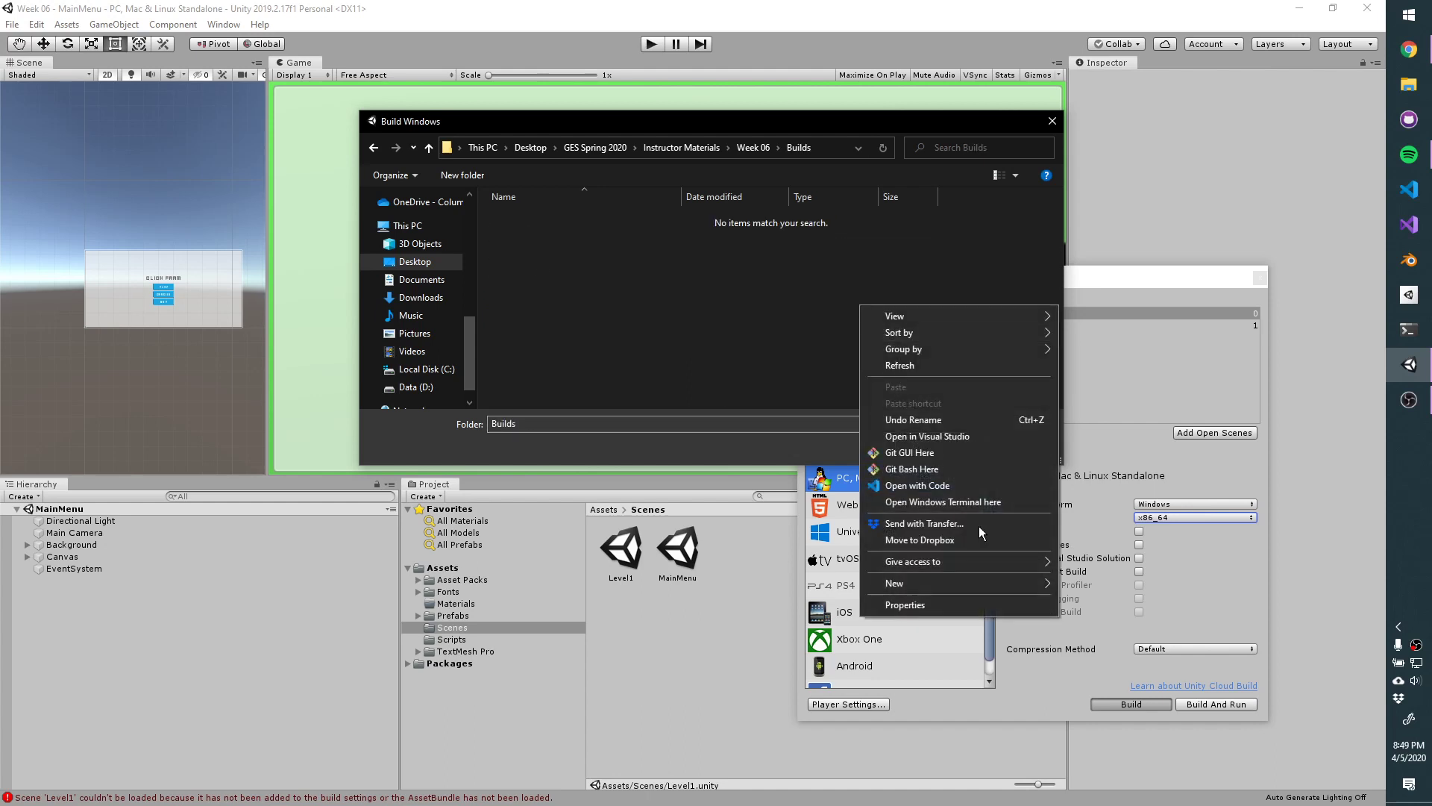
mouse_move(987, 584)
click(1128, 588)
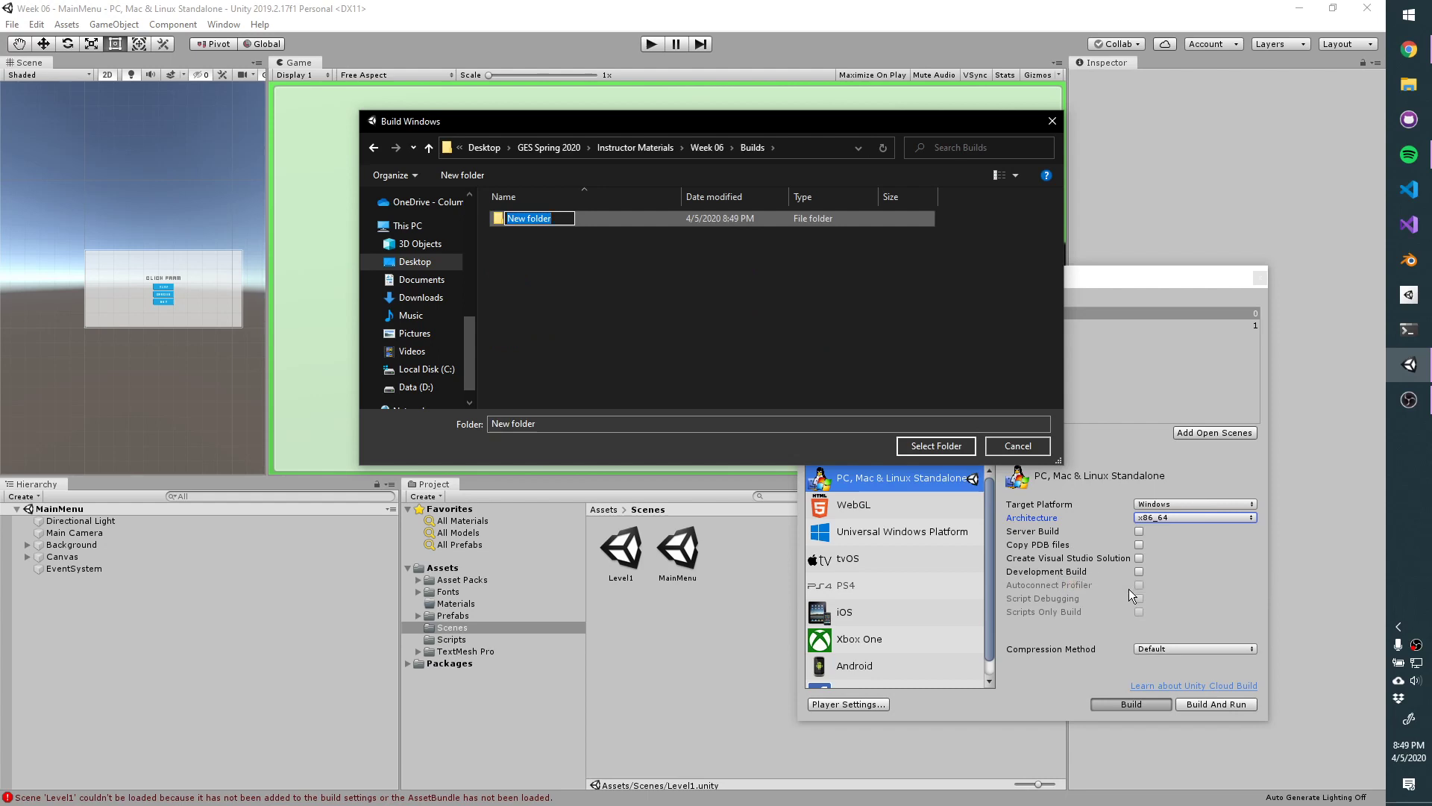
text(Windows Builds)
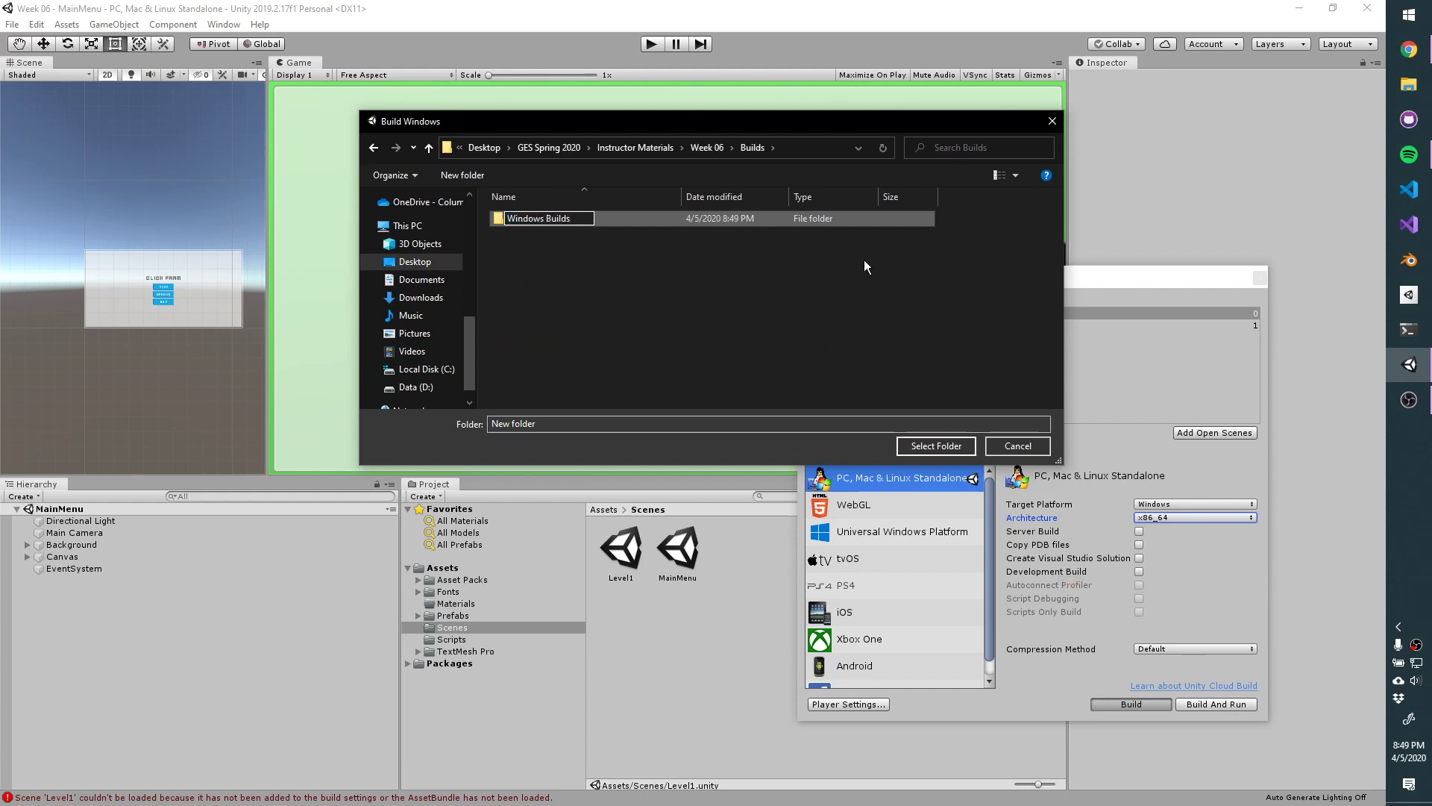
key(BackSpace)
key(Return)
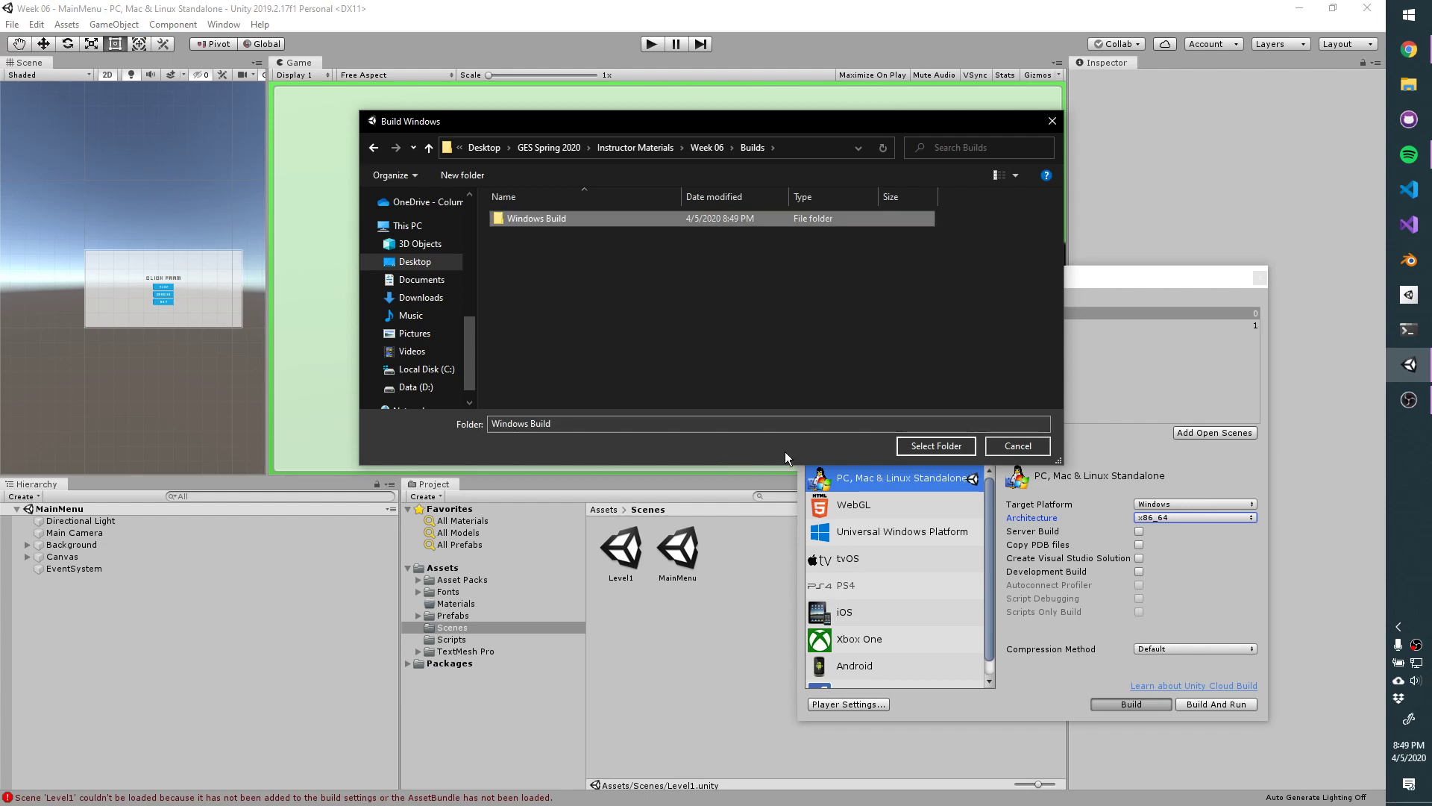
click(942, 449)
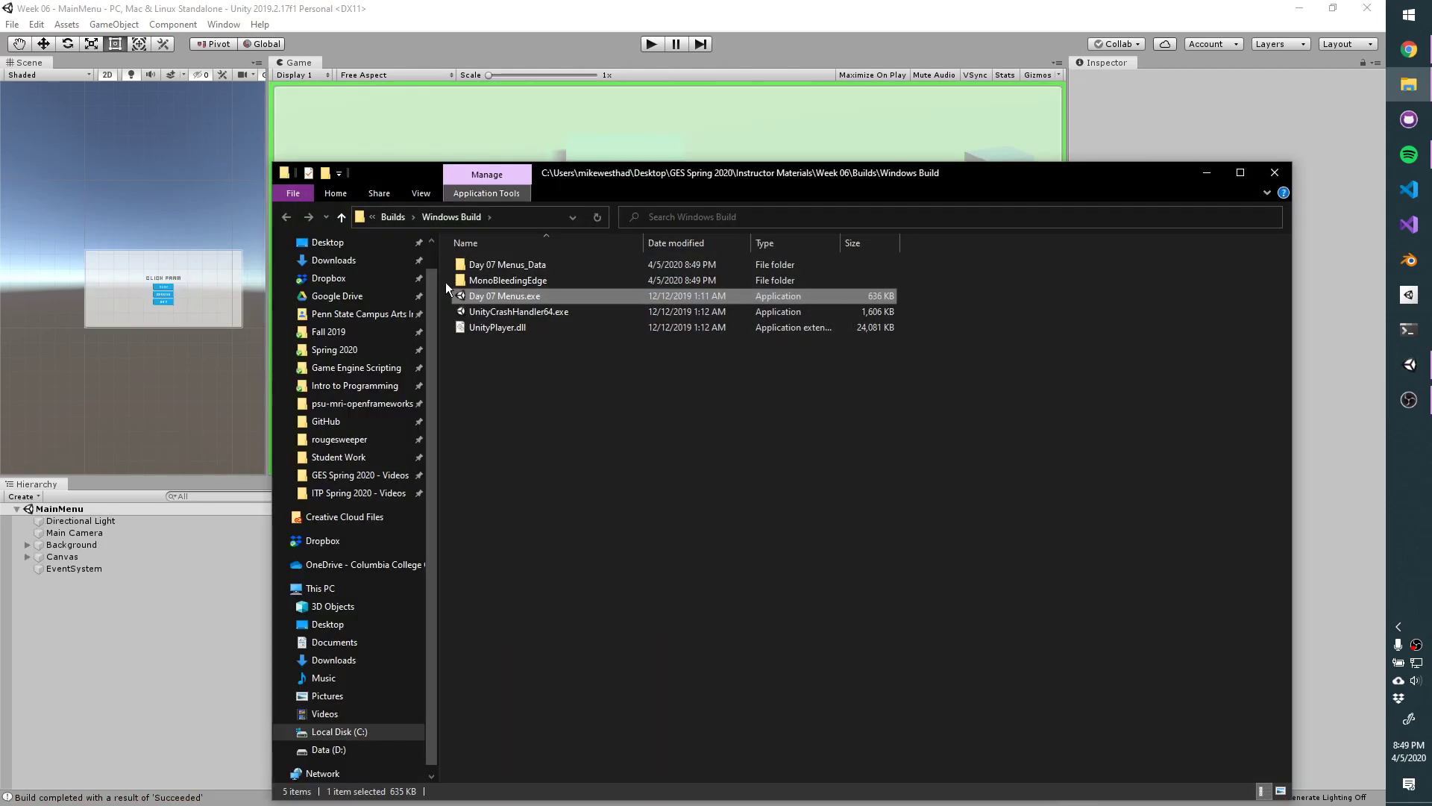
Examine the generated build files in the Windows Build folder and its place within the Builds folder.
drag(733, 176, 768, 158)
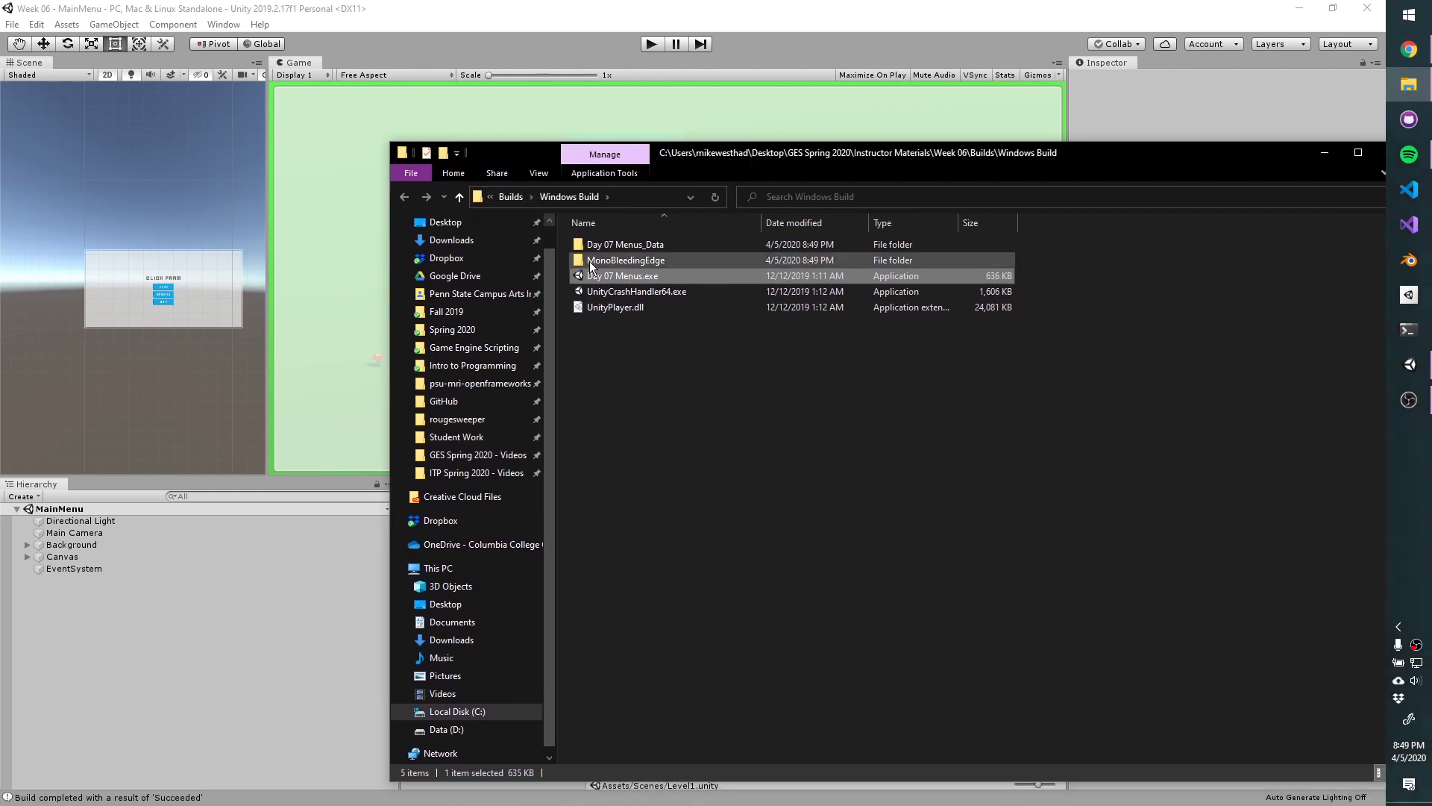
mouse_move(660, 342)
mouse_down()
mouse_move(600, 238)
mouse_move(616, 250)
mouse_up()
click(646, 383)
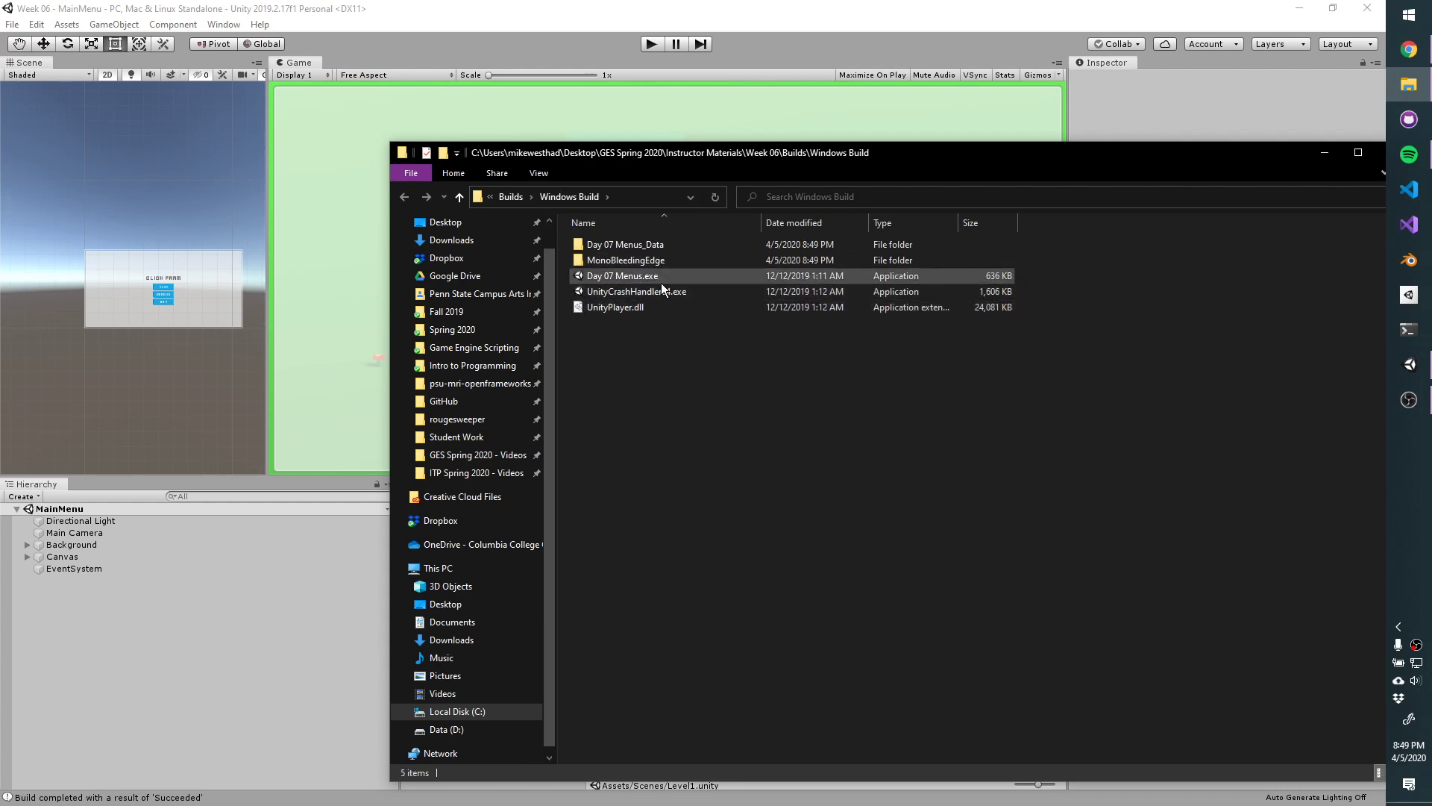
click(506, 201)
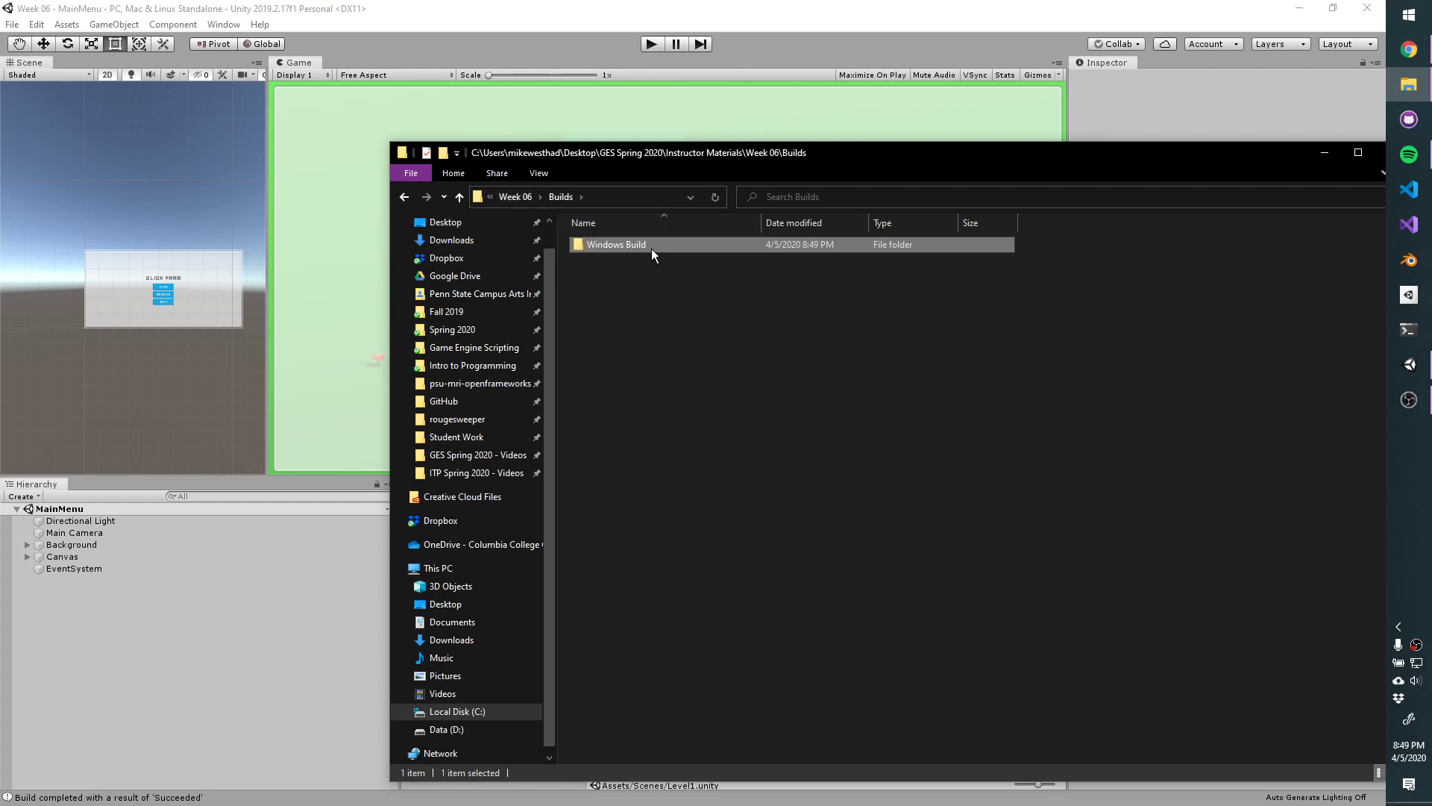
double_click(633, 250)
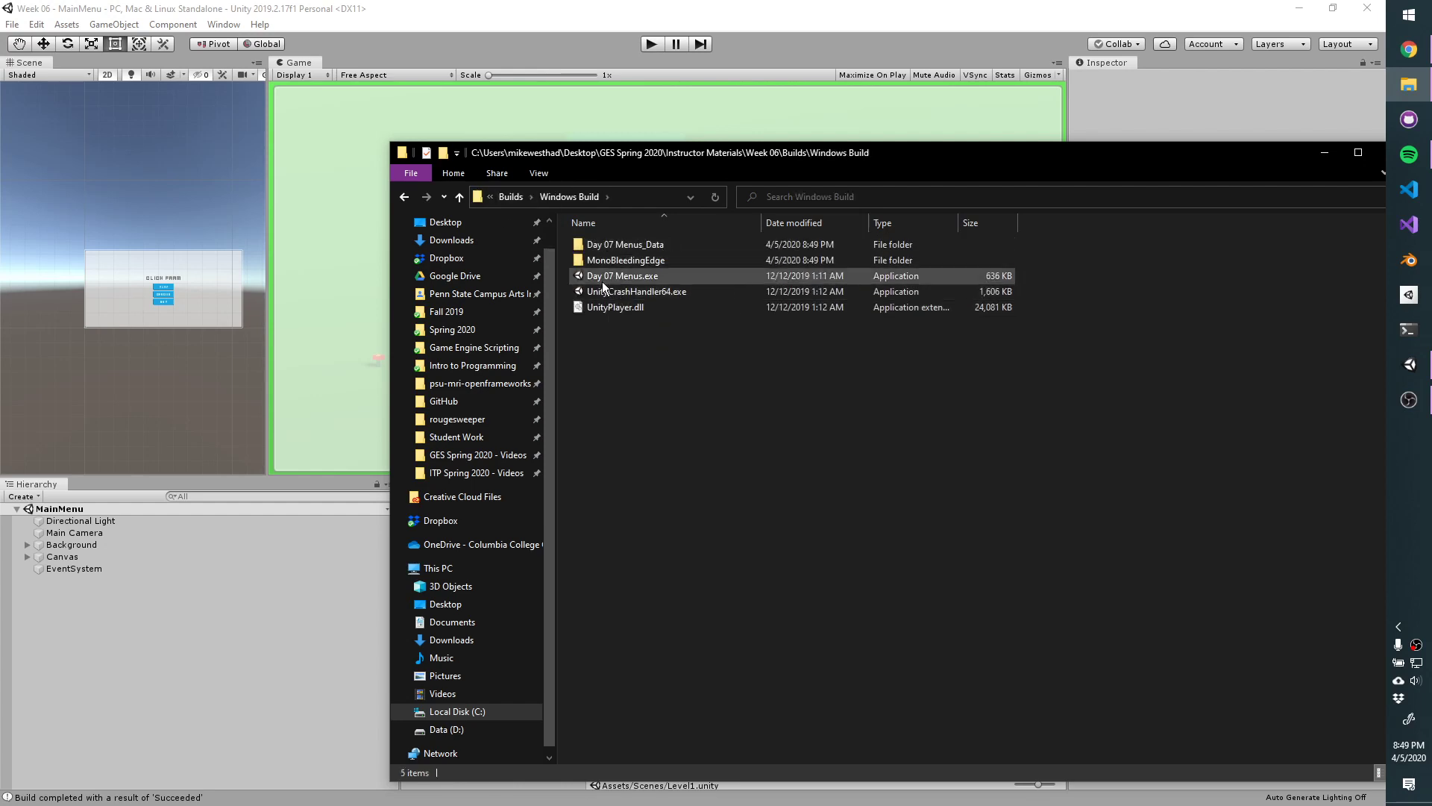
Compress the Windows Build folder into a zip archive within the Builds folder.
click(513, 197)
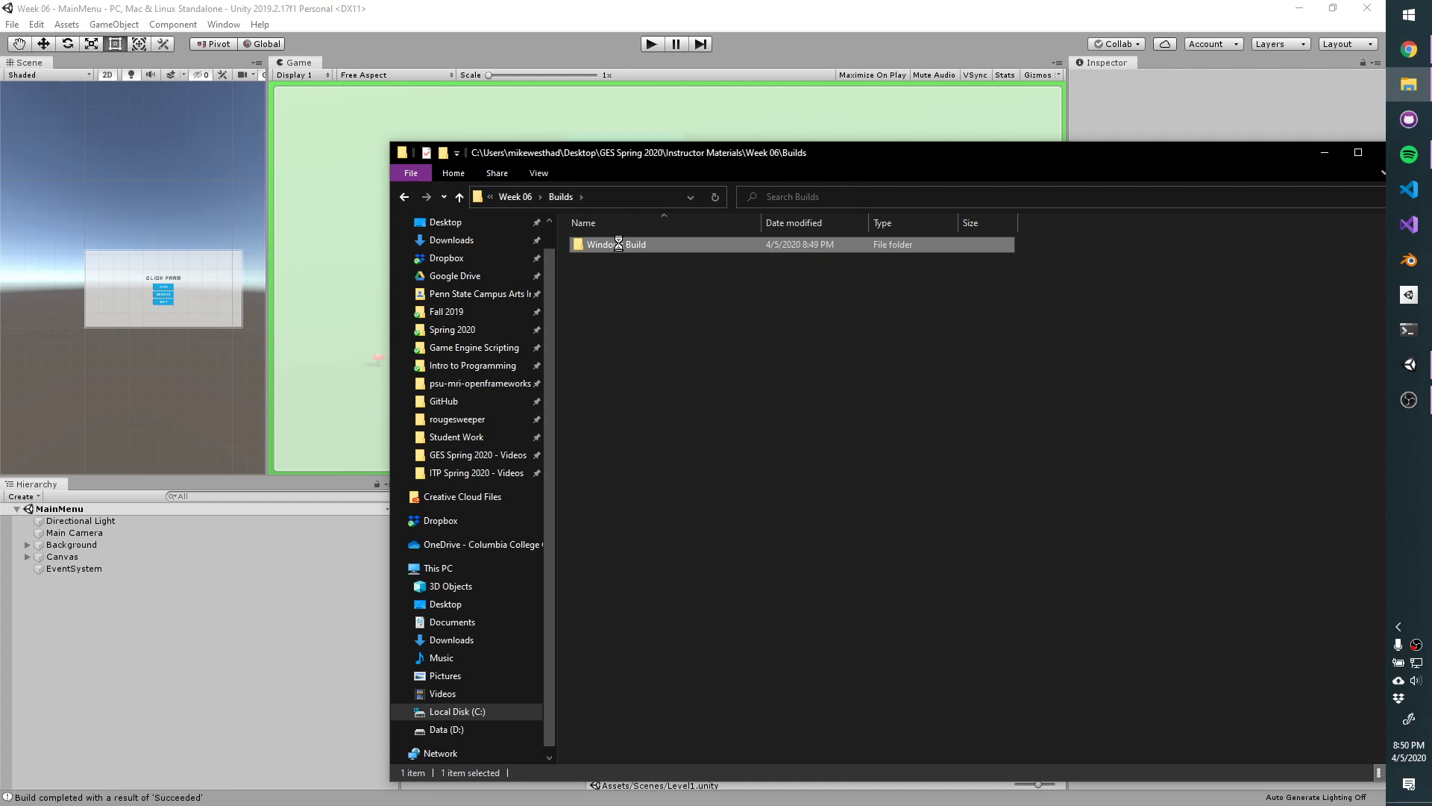
right_click(622, 242)
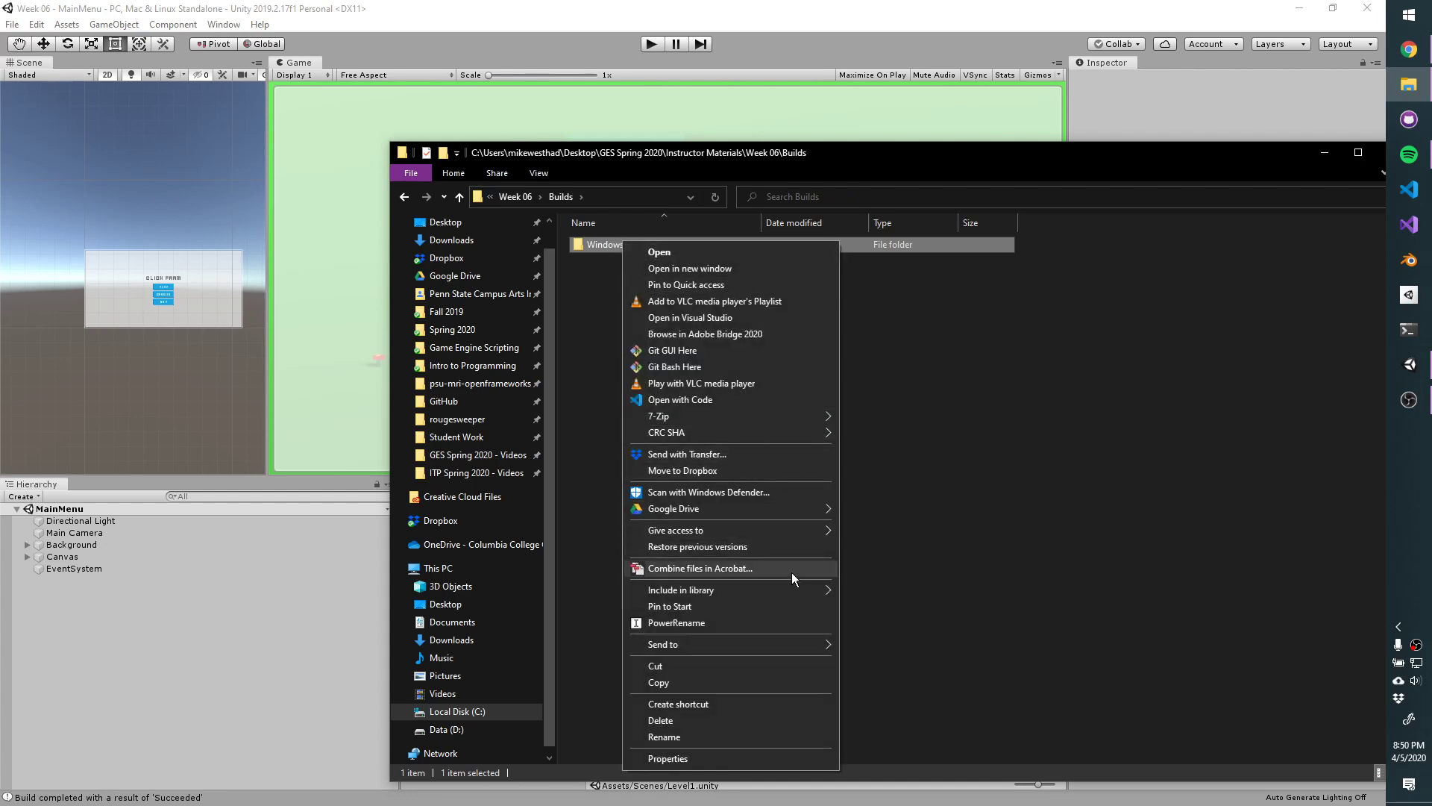
mouse_move(795, 650)
click(880, 661)
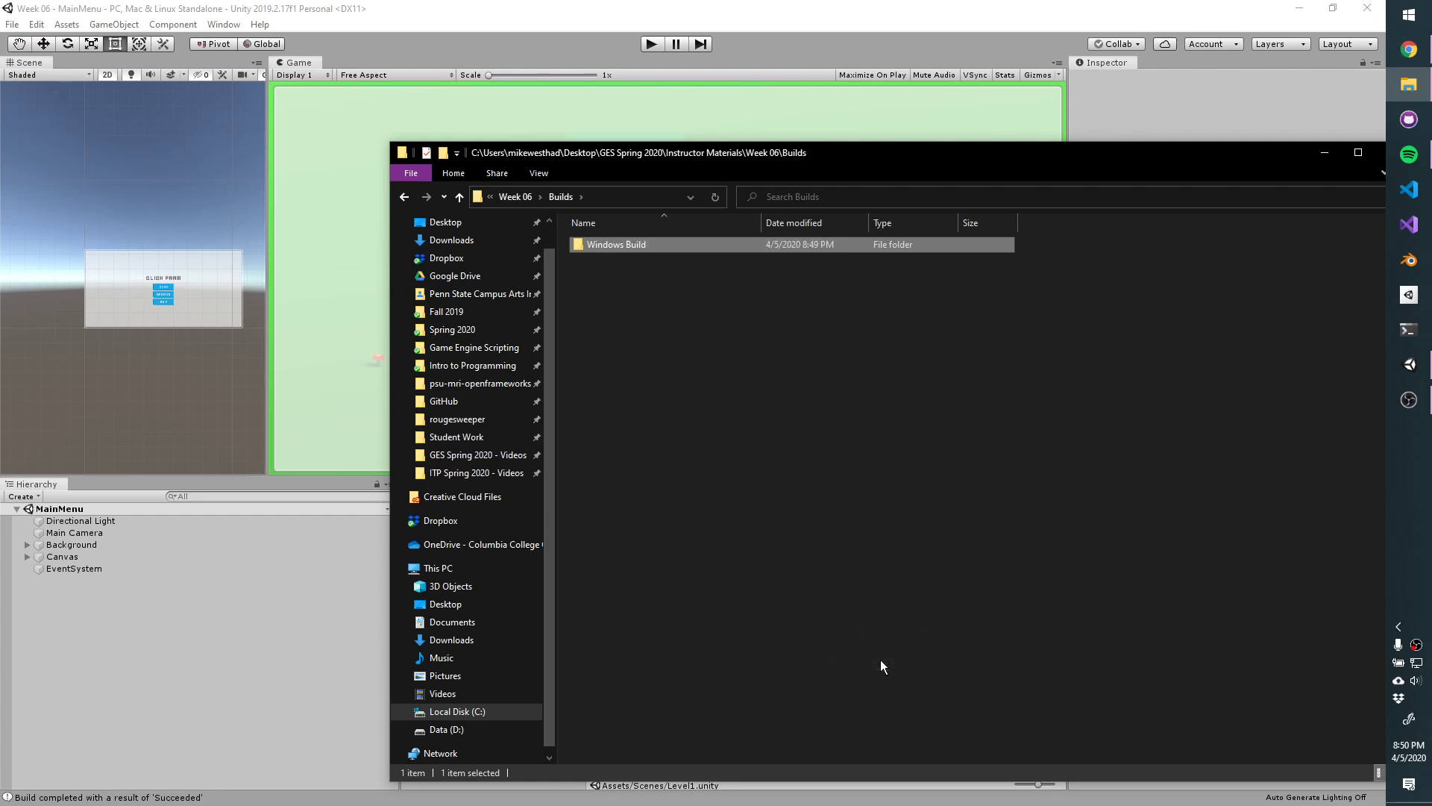
drag(794, 351, 1028, 331)
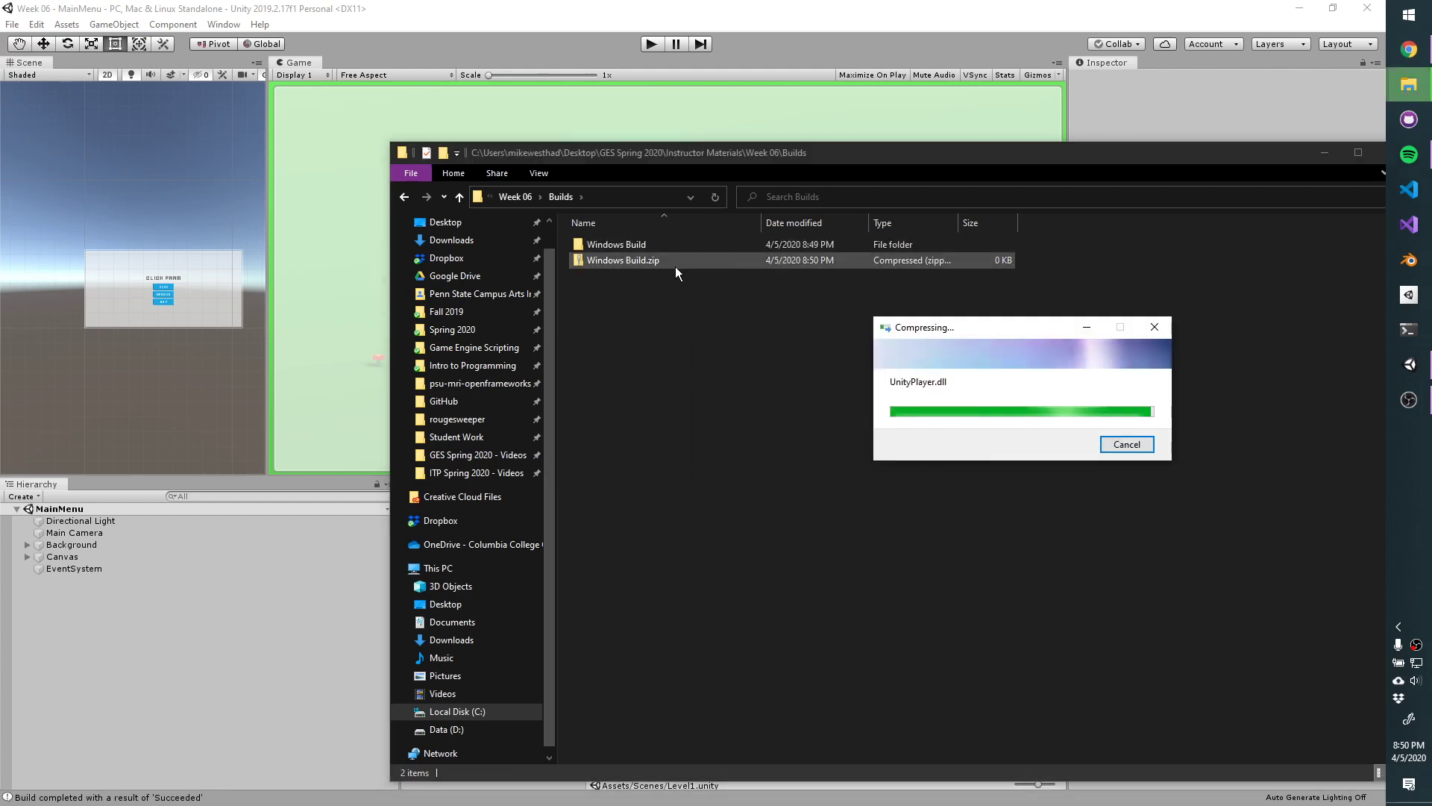
Delete the Windows Build.zip archive and reopen the Windows Build folder.
click(653, 260)
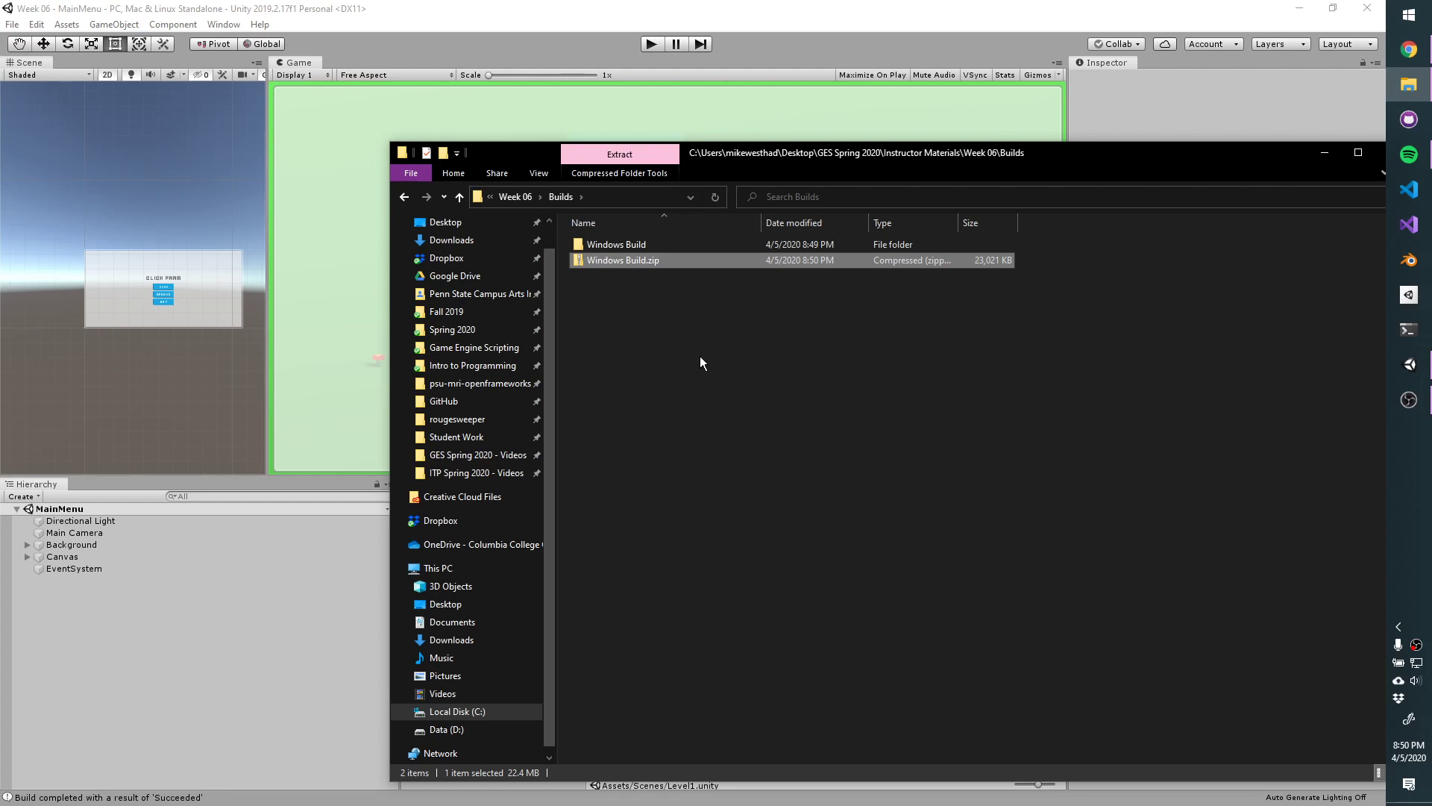
key(Delete)
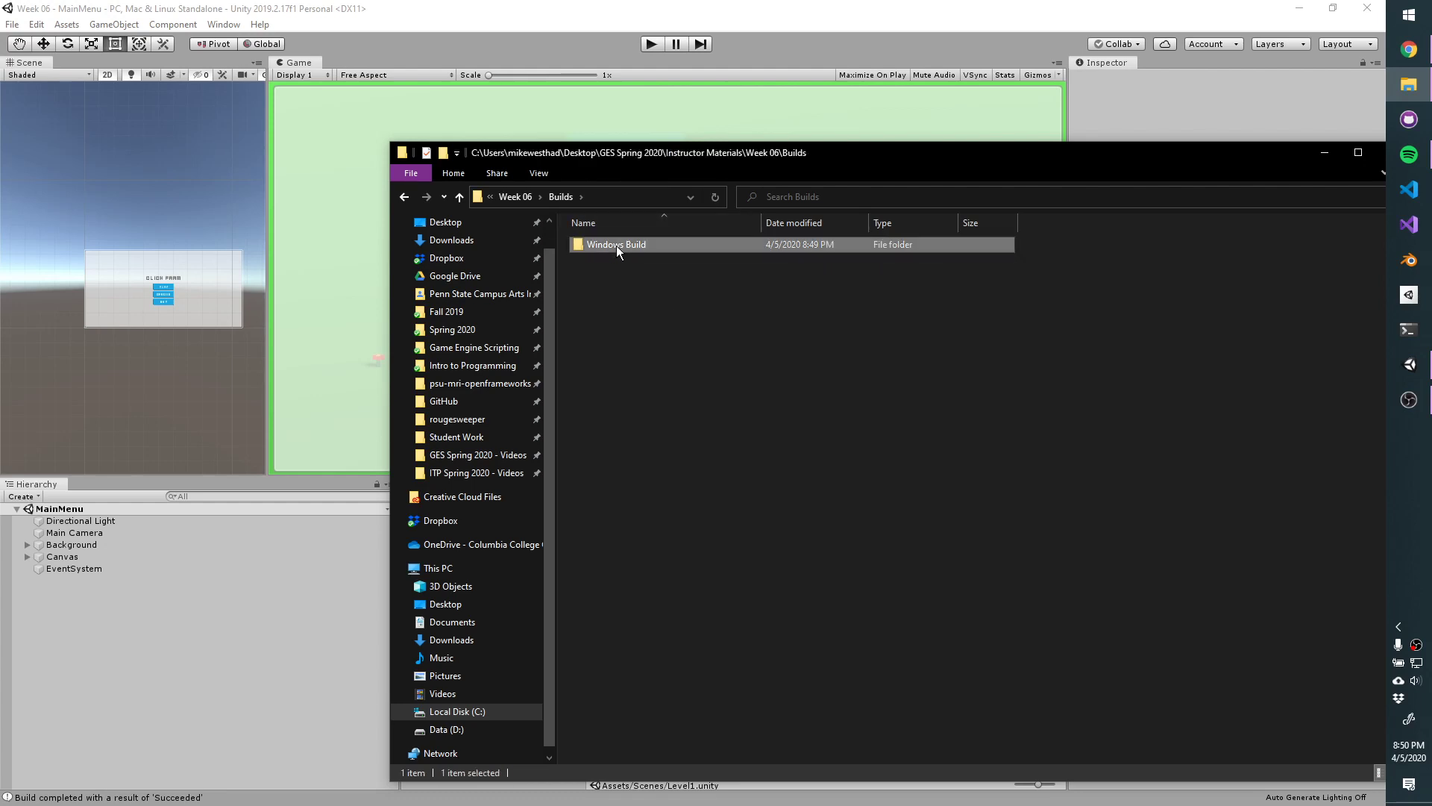
double_click(615, 244)
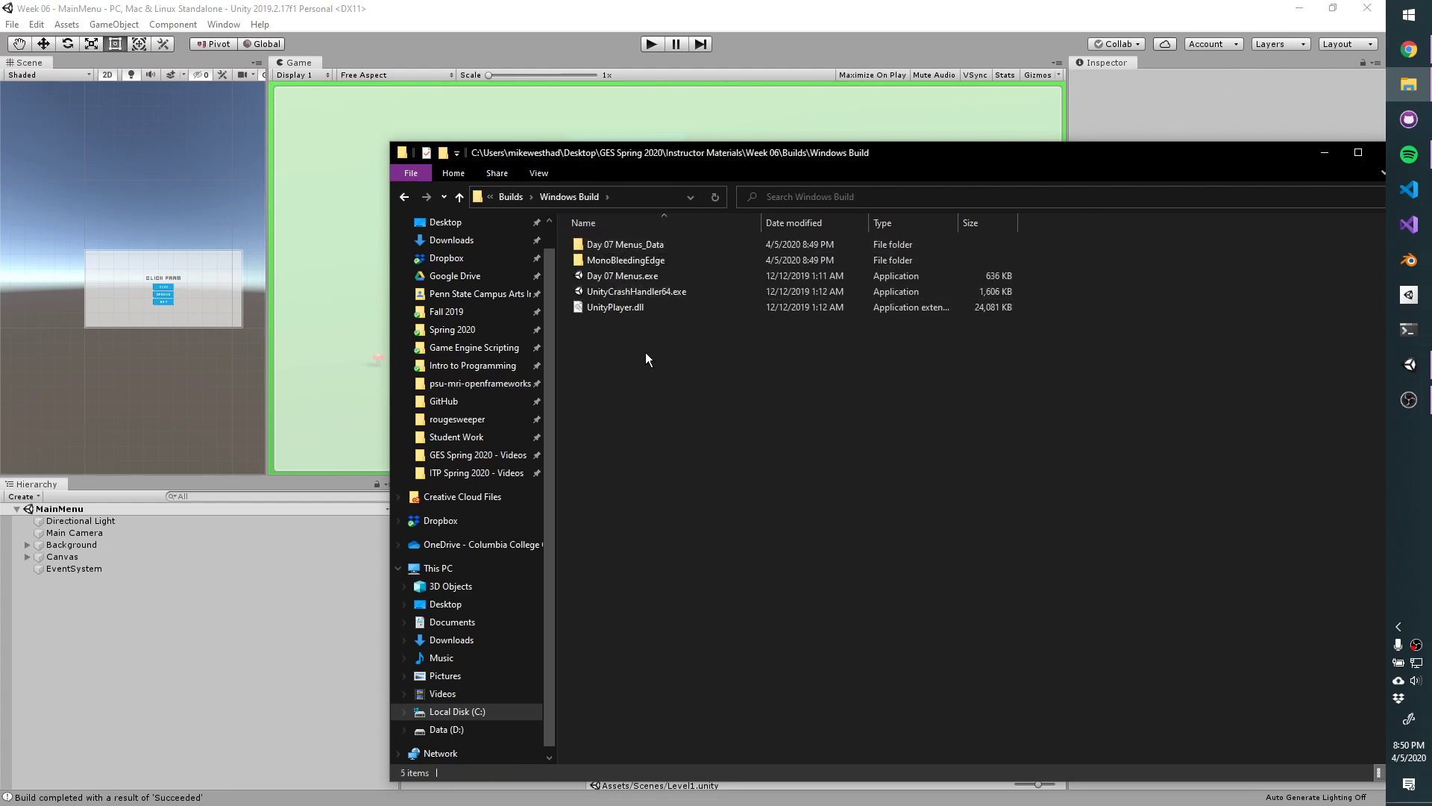